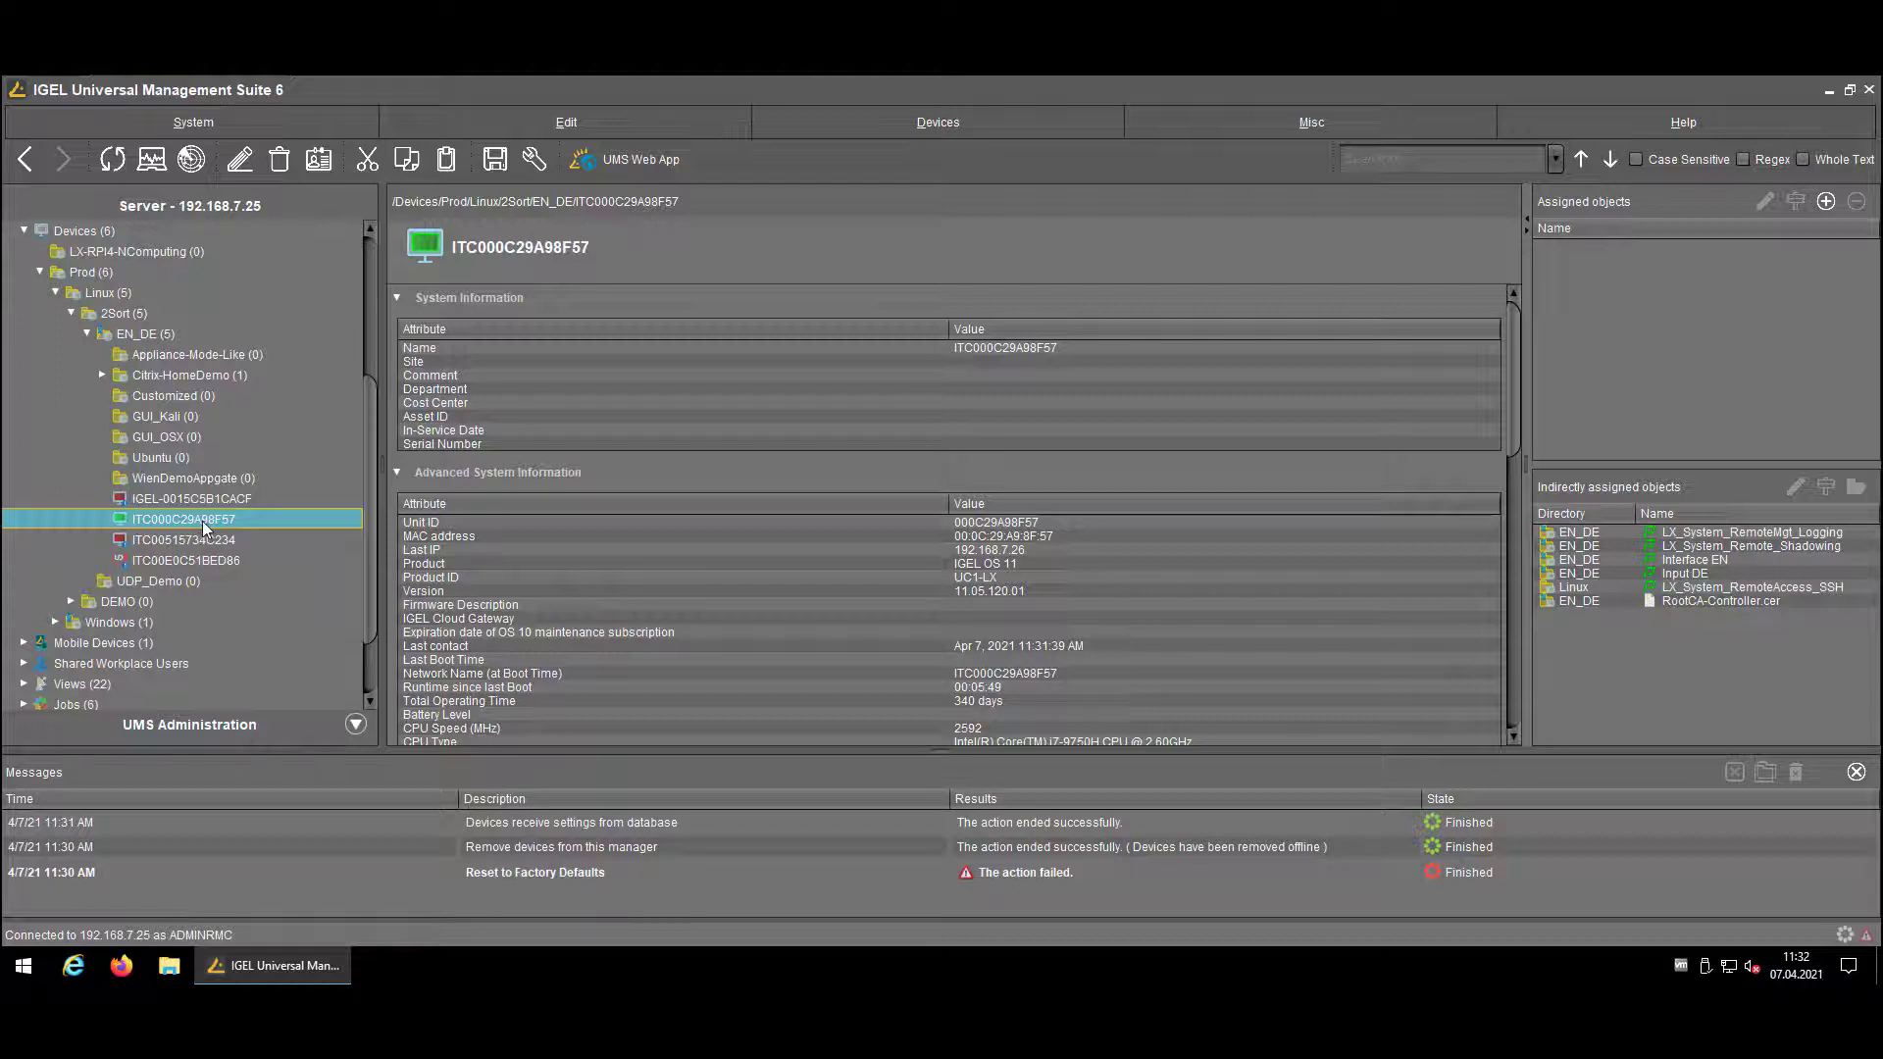
# - Delete ITC000C29A98F57 and confirm moving it to the bin, leaving EN_DE with 4 devices
pyautogui.rightClick(202, 521)
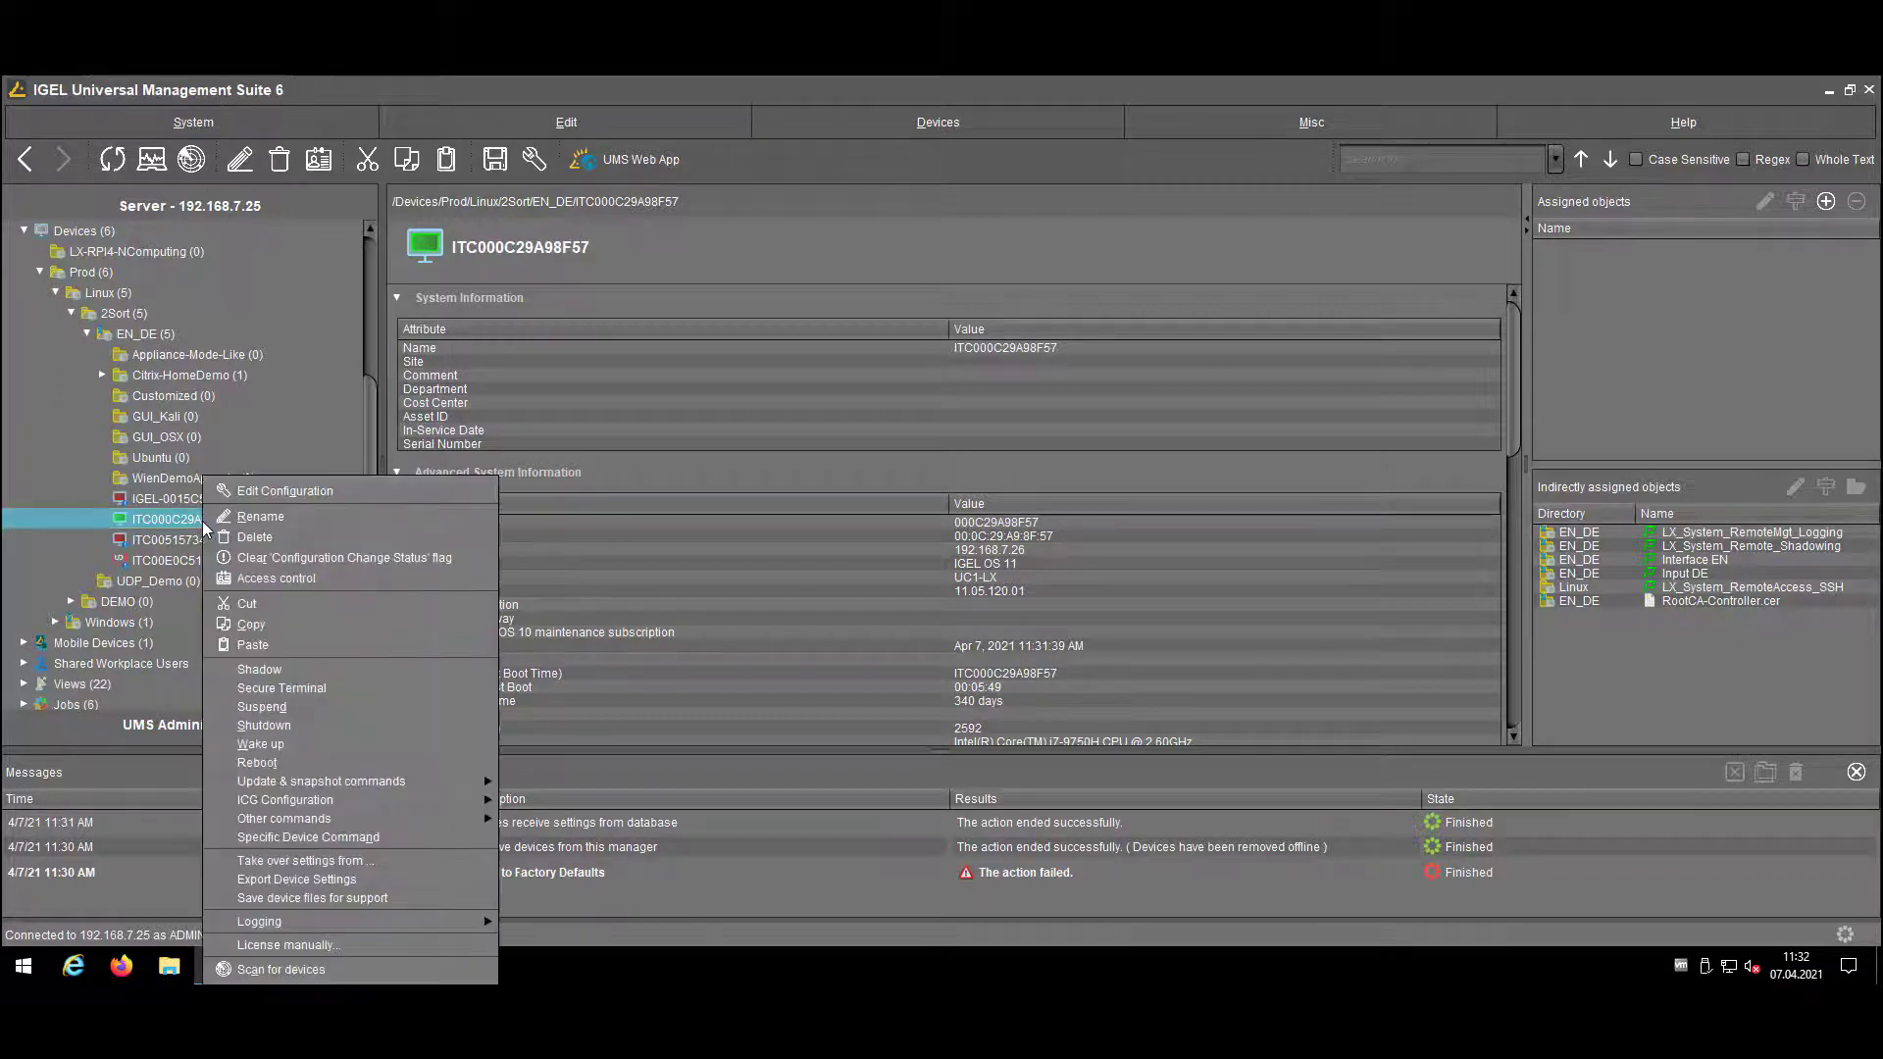
pyautogui.click(304, 537)
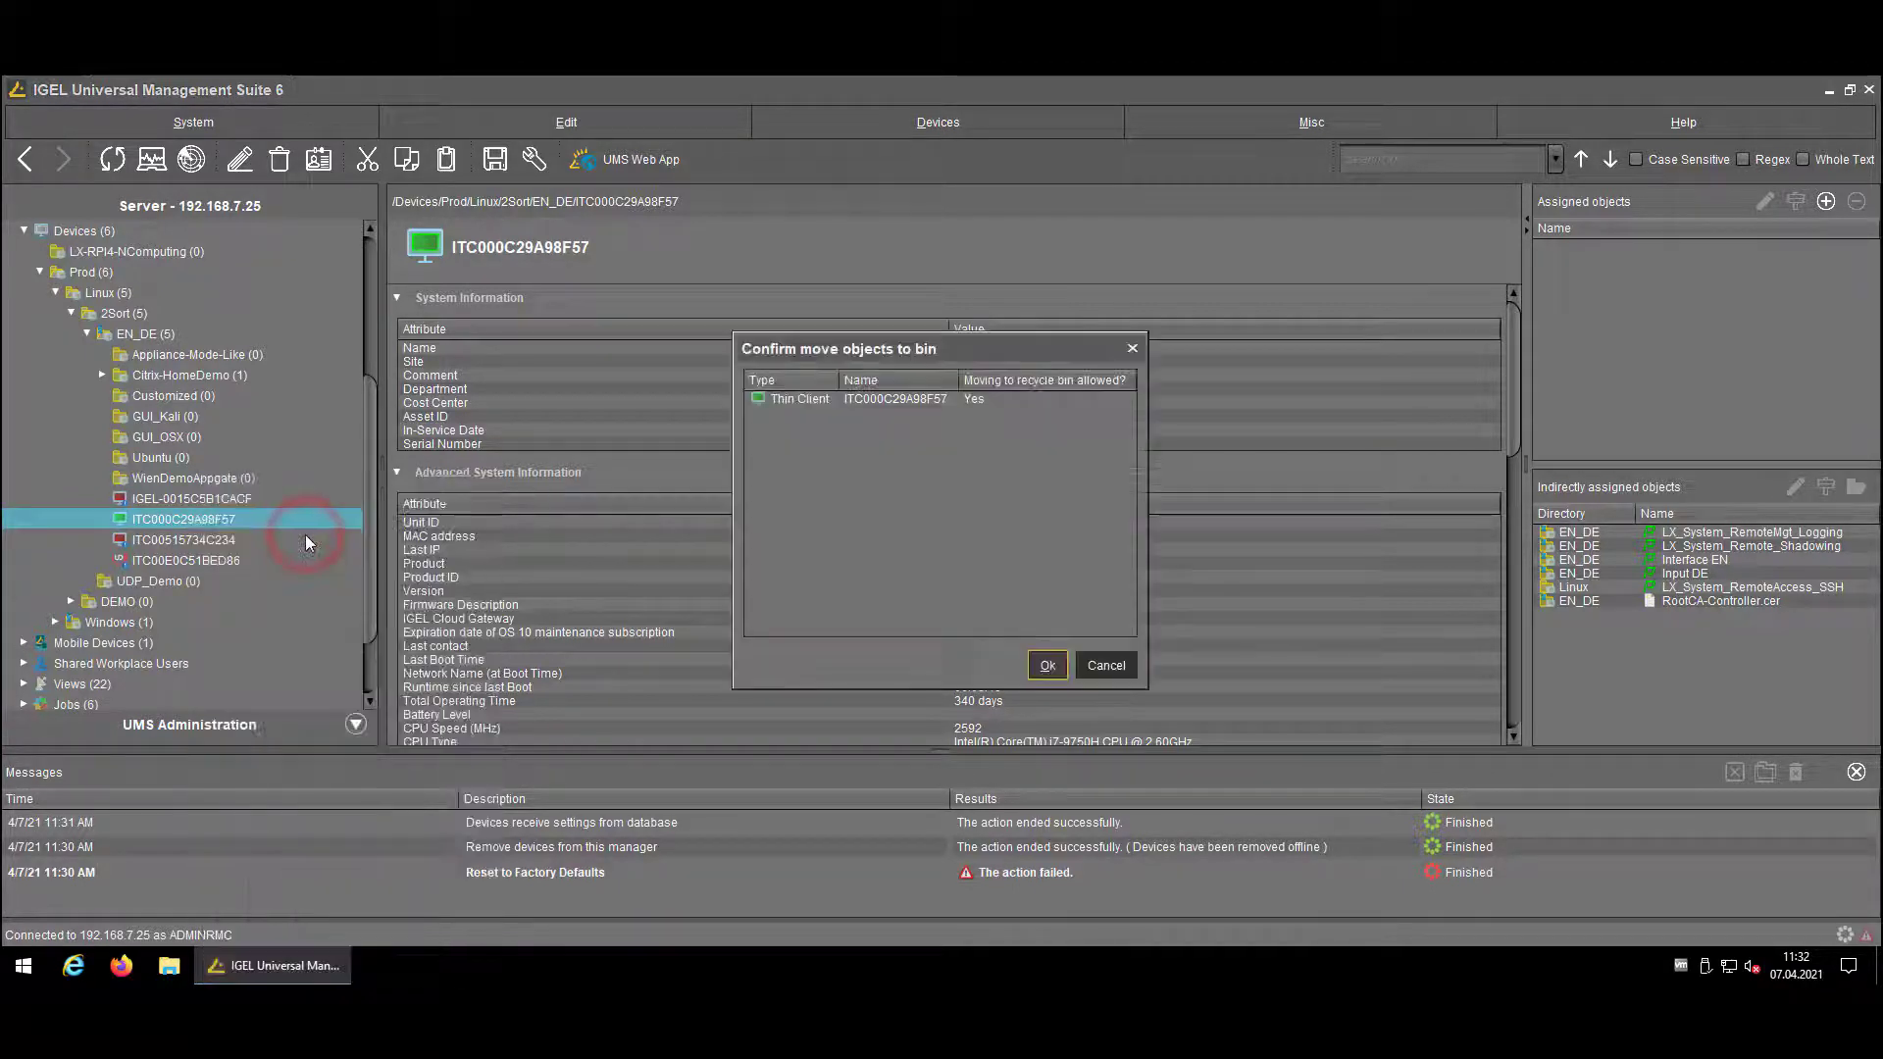
pyautogui.click(1047, 665)
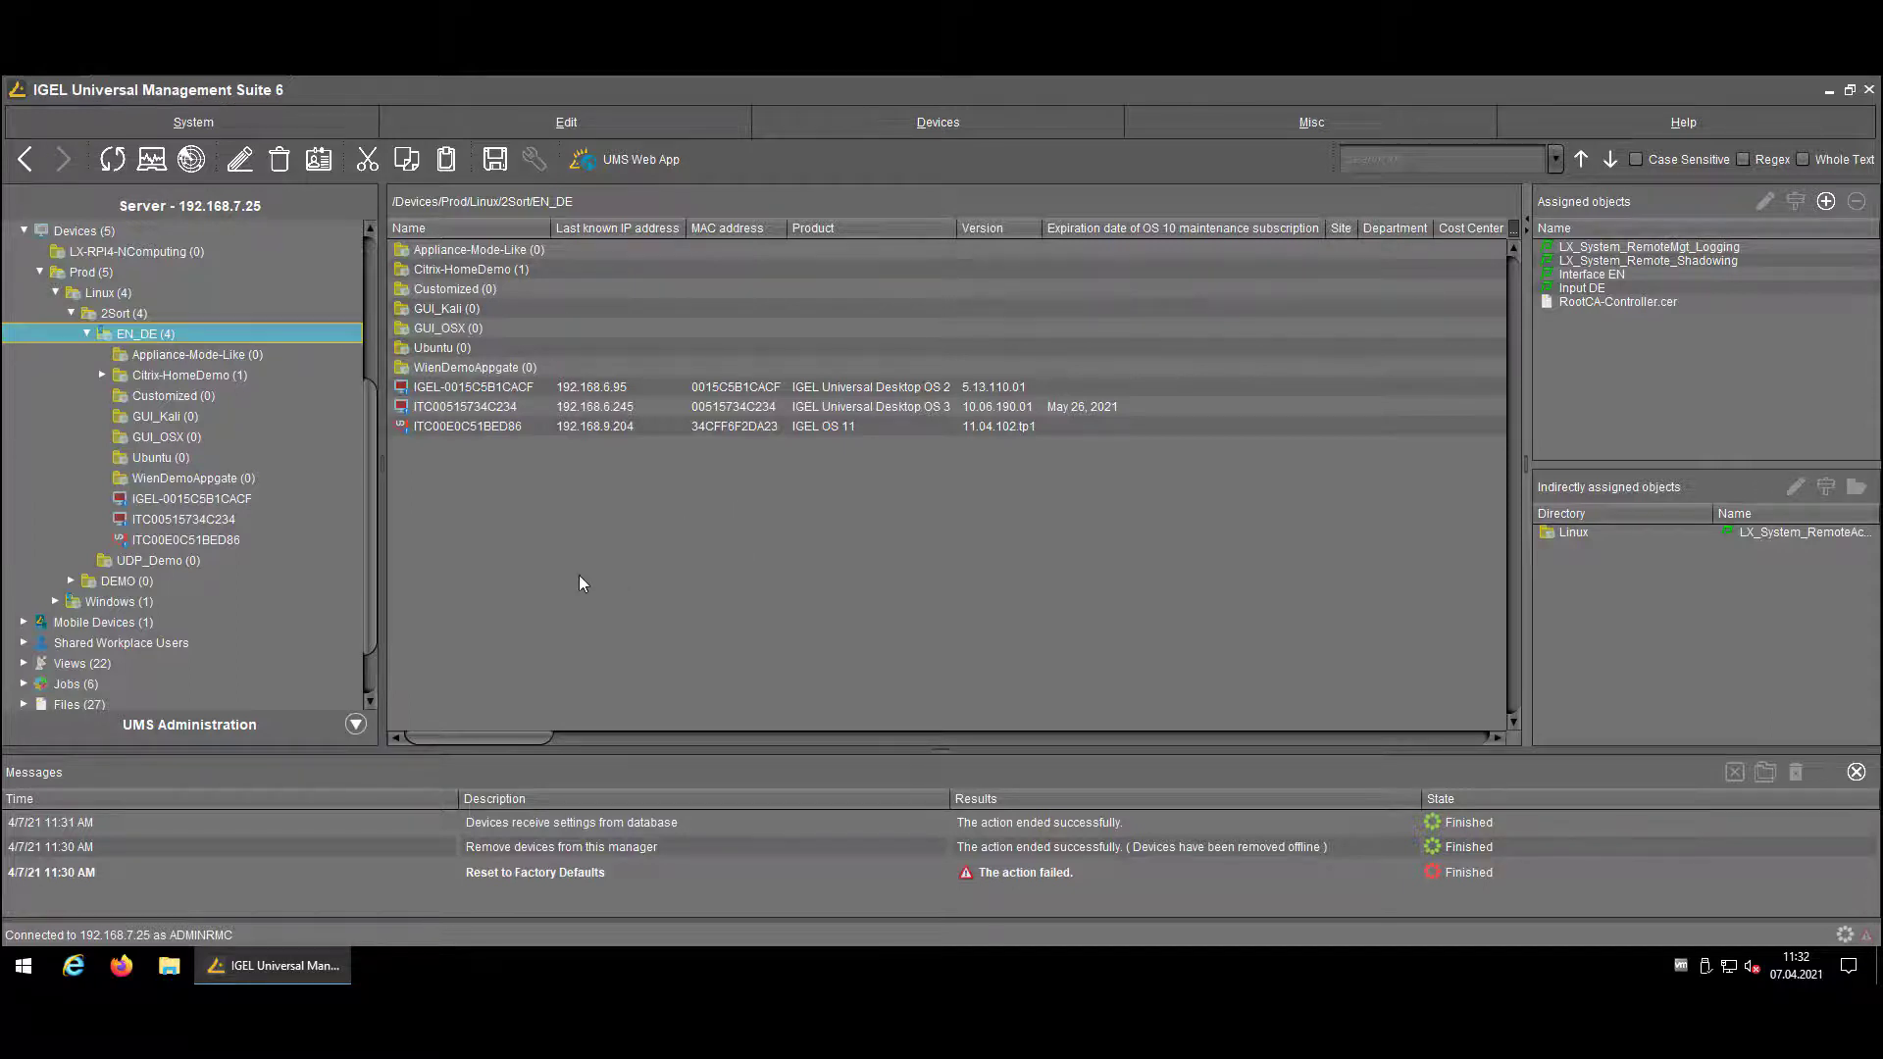
pyautogui.scroll(-2, 175, 585)
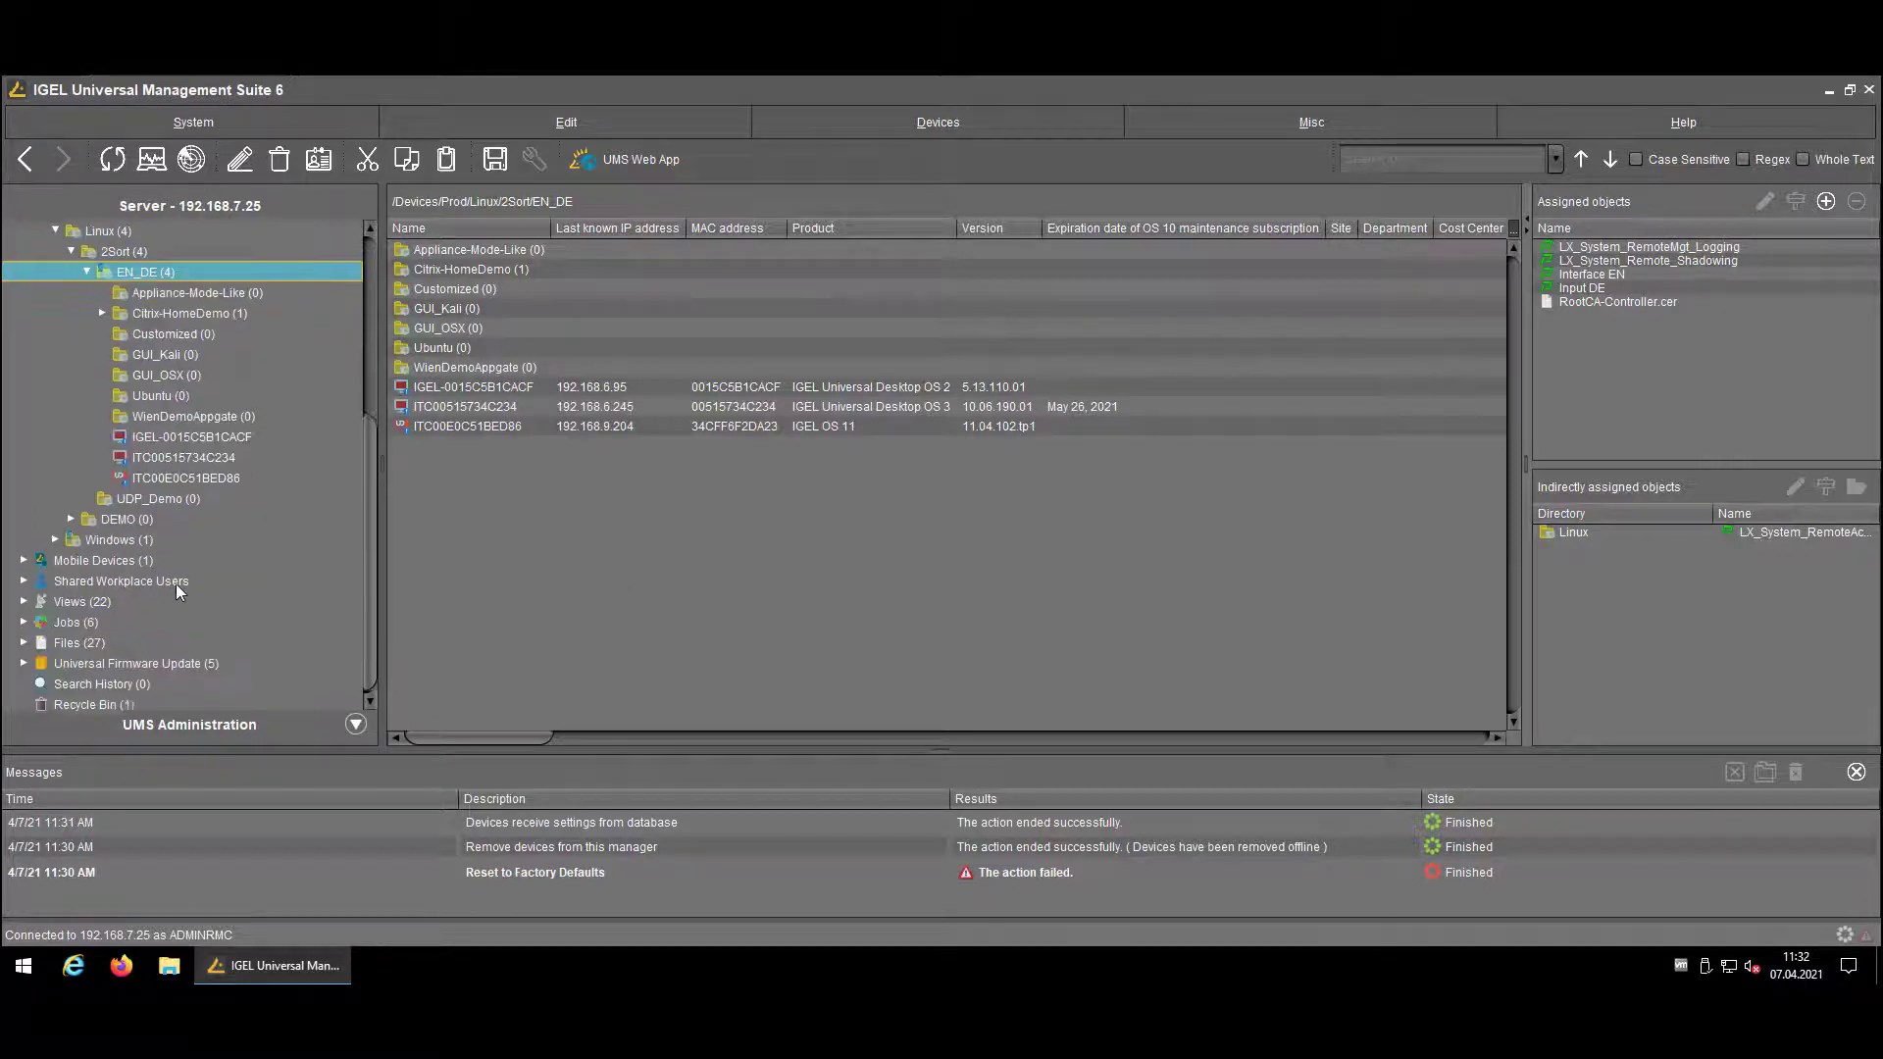
# - Clear the entire recycle bin, permanently deleting ITC000C29A98F57
pyautogui.rightClick(96, 702)
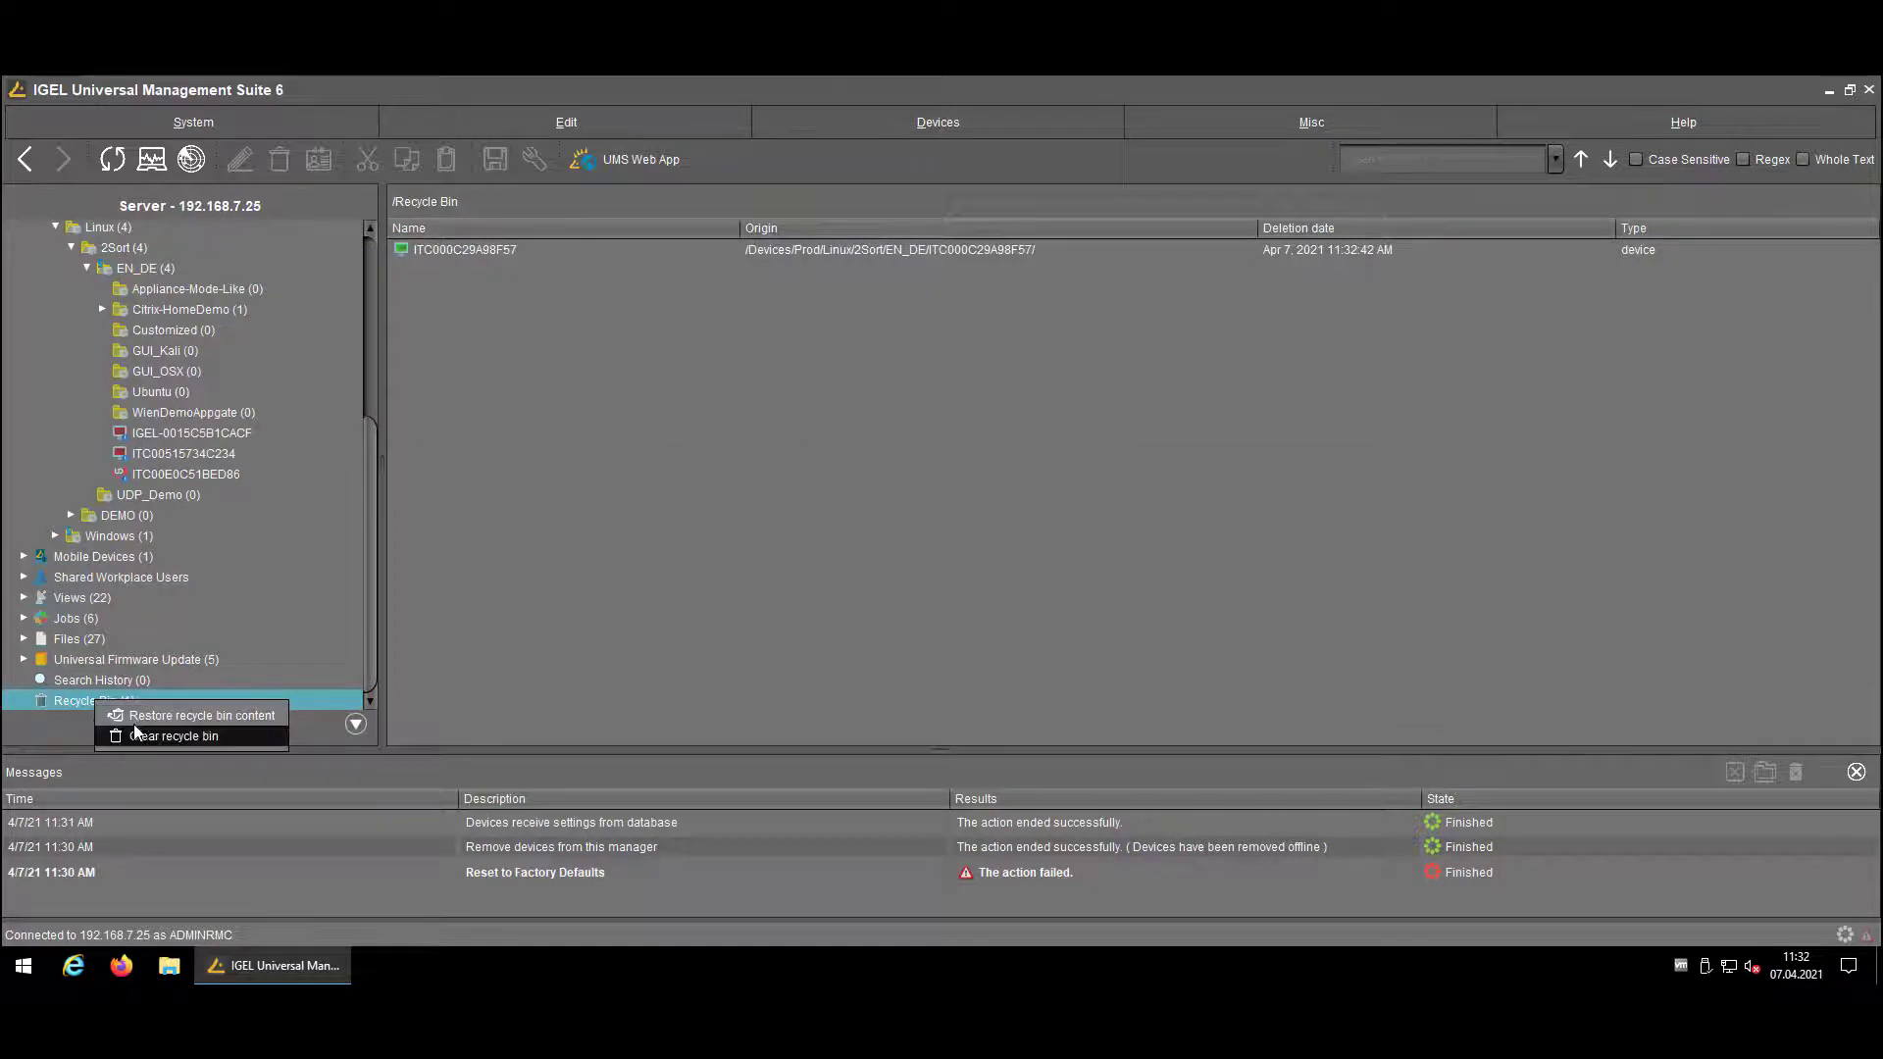
pyautogui.click(61, 703)
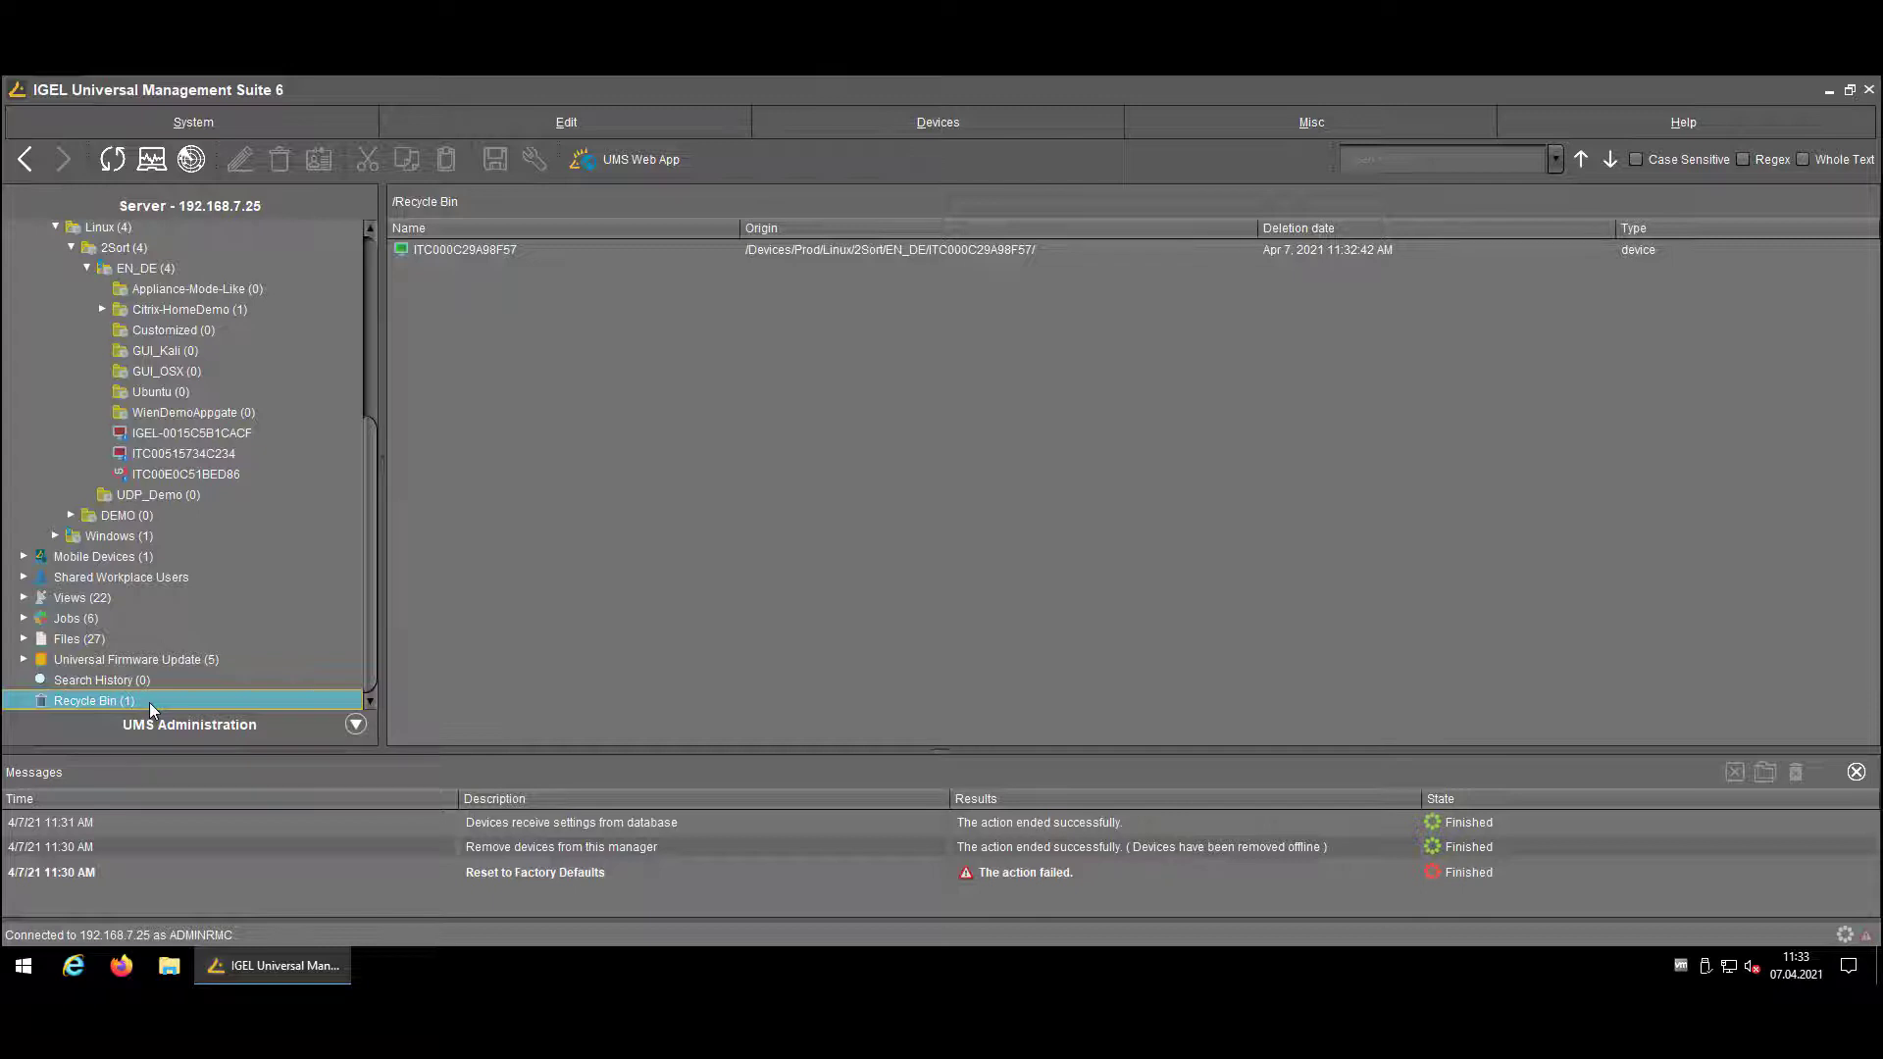
pyautogui.click(461, 249)
pyautogui.rightClick(461, 249)
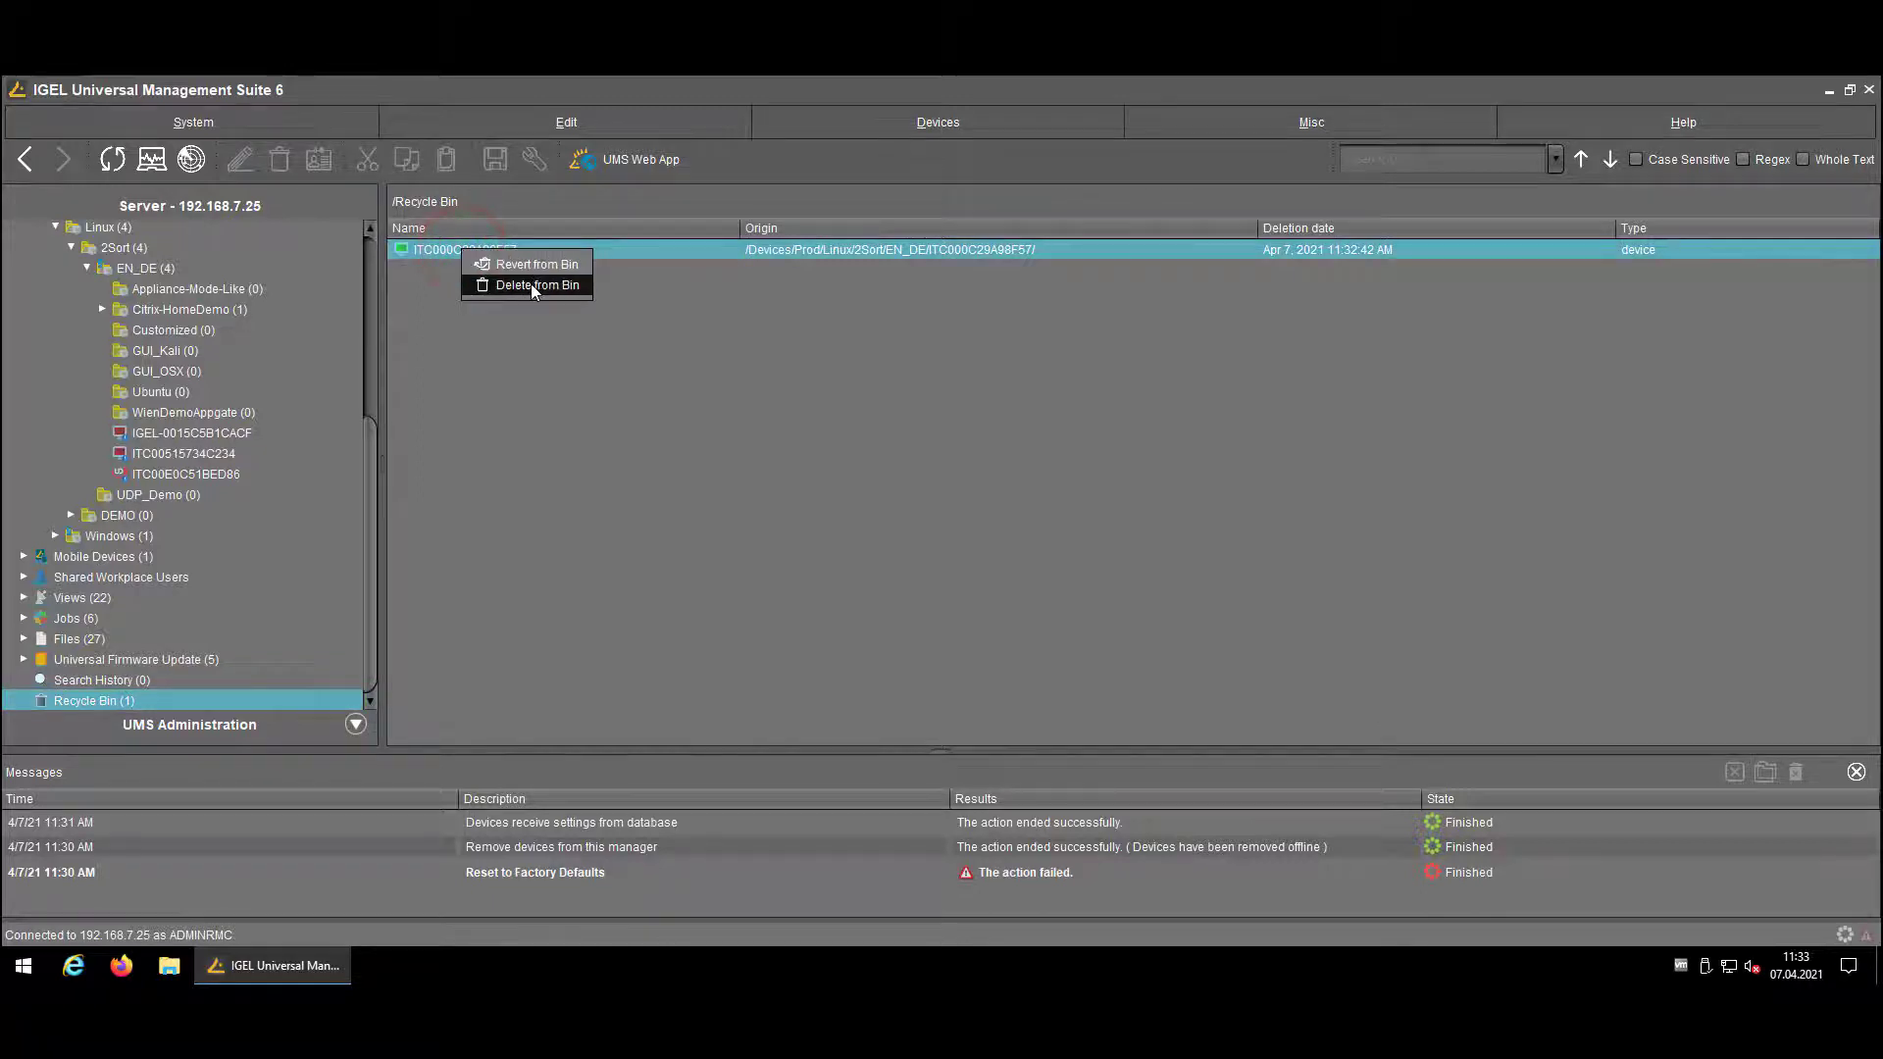
pyautogui.rightClick(68, 700)
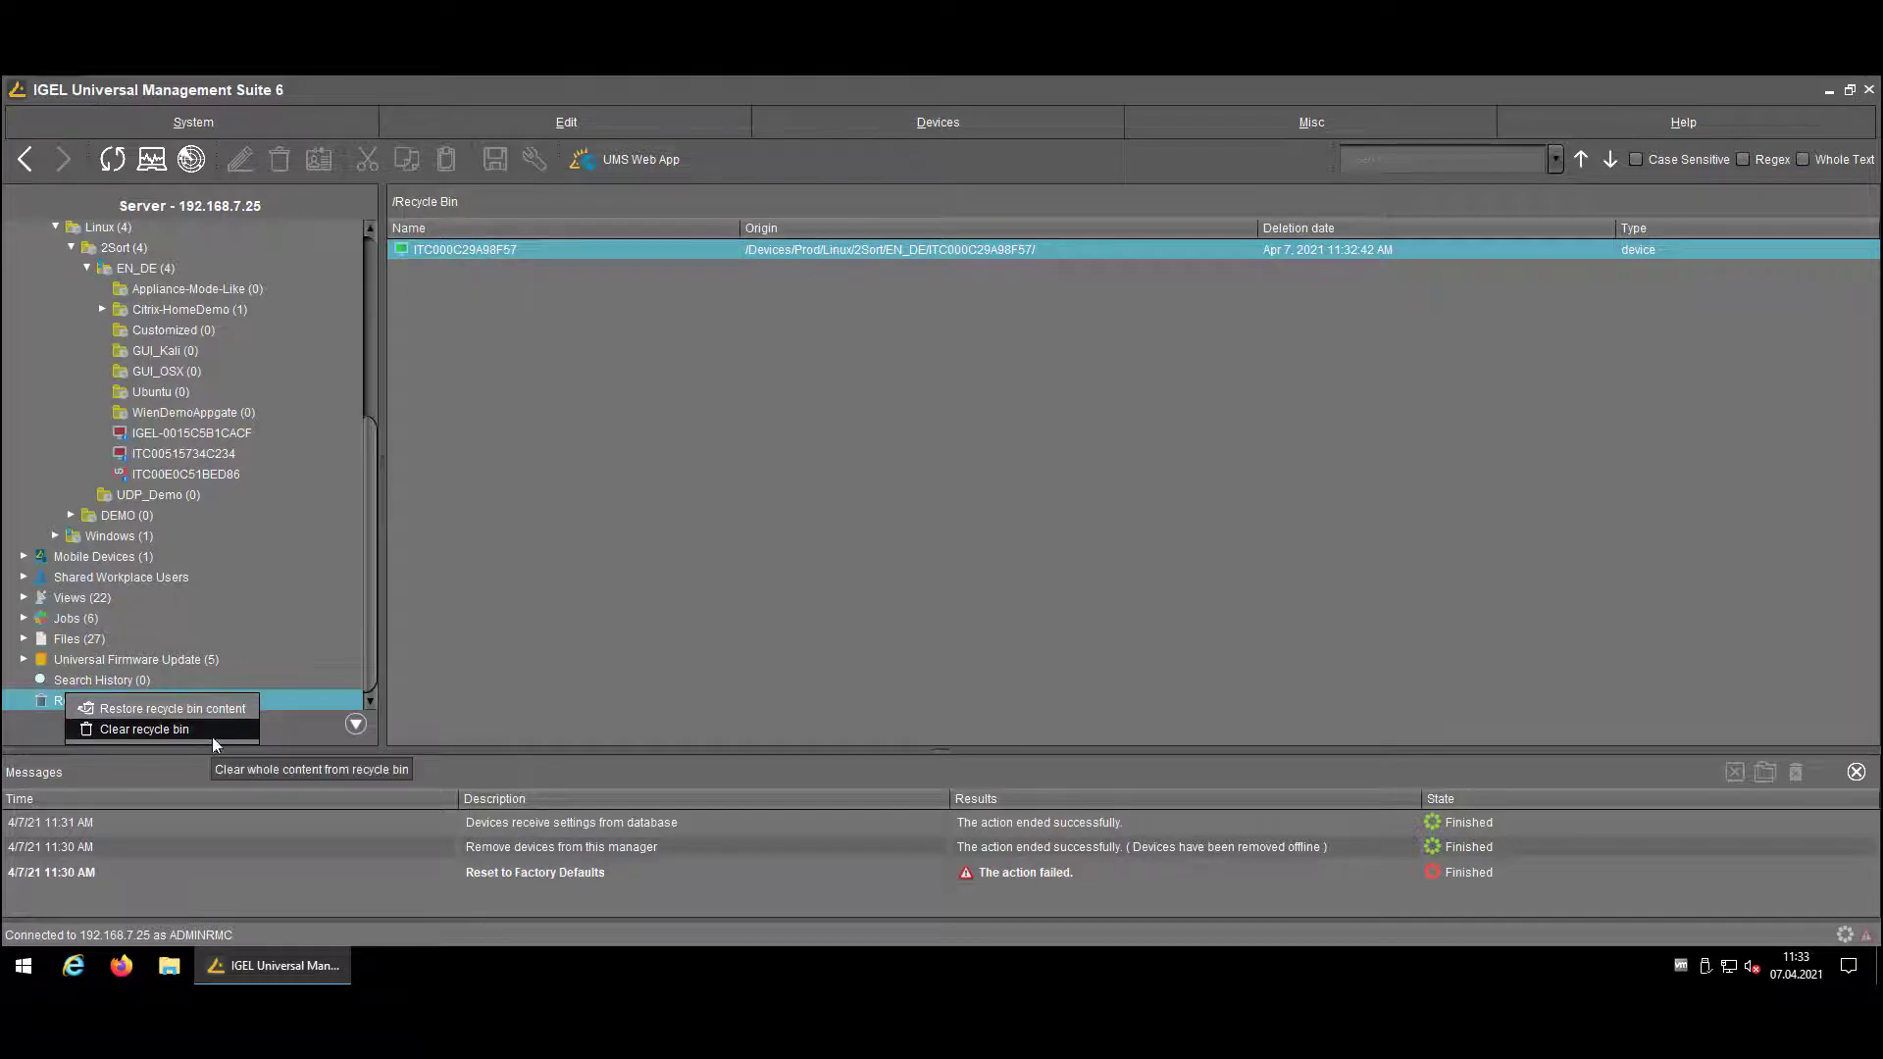
pyautogui.click(215, 728)
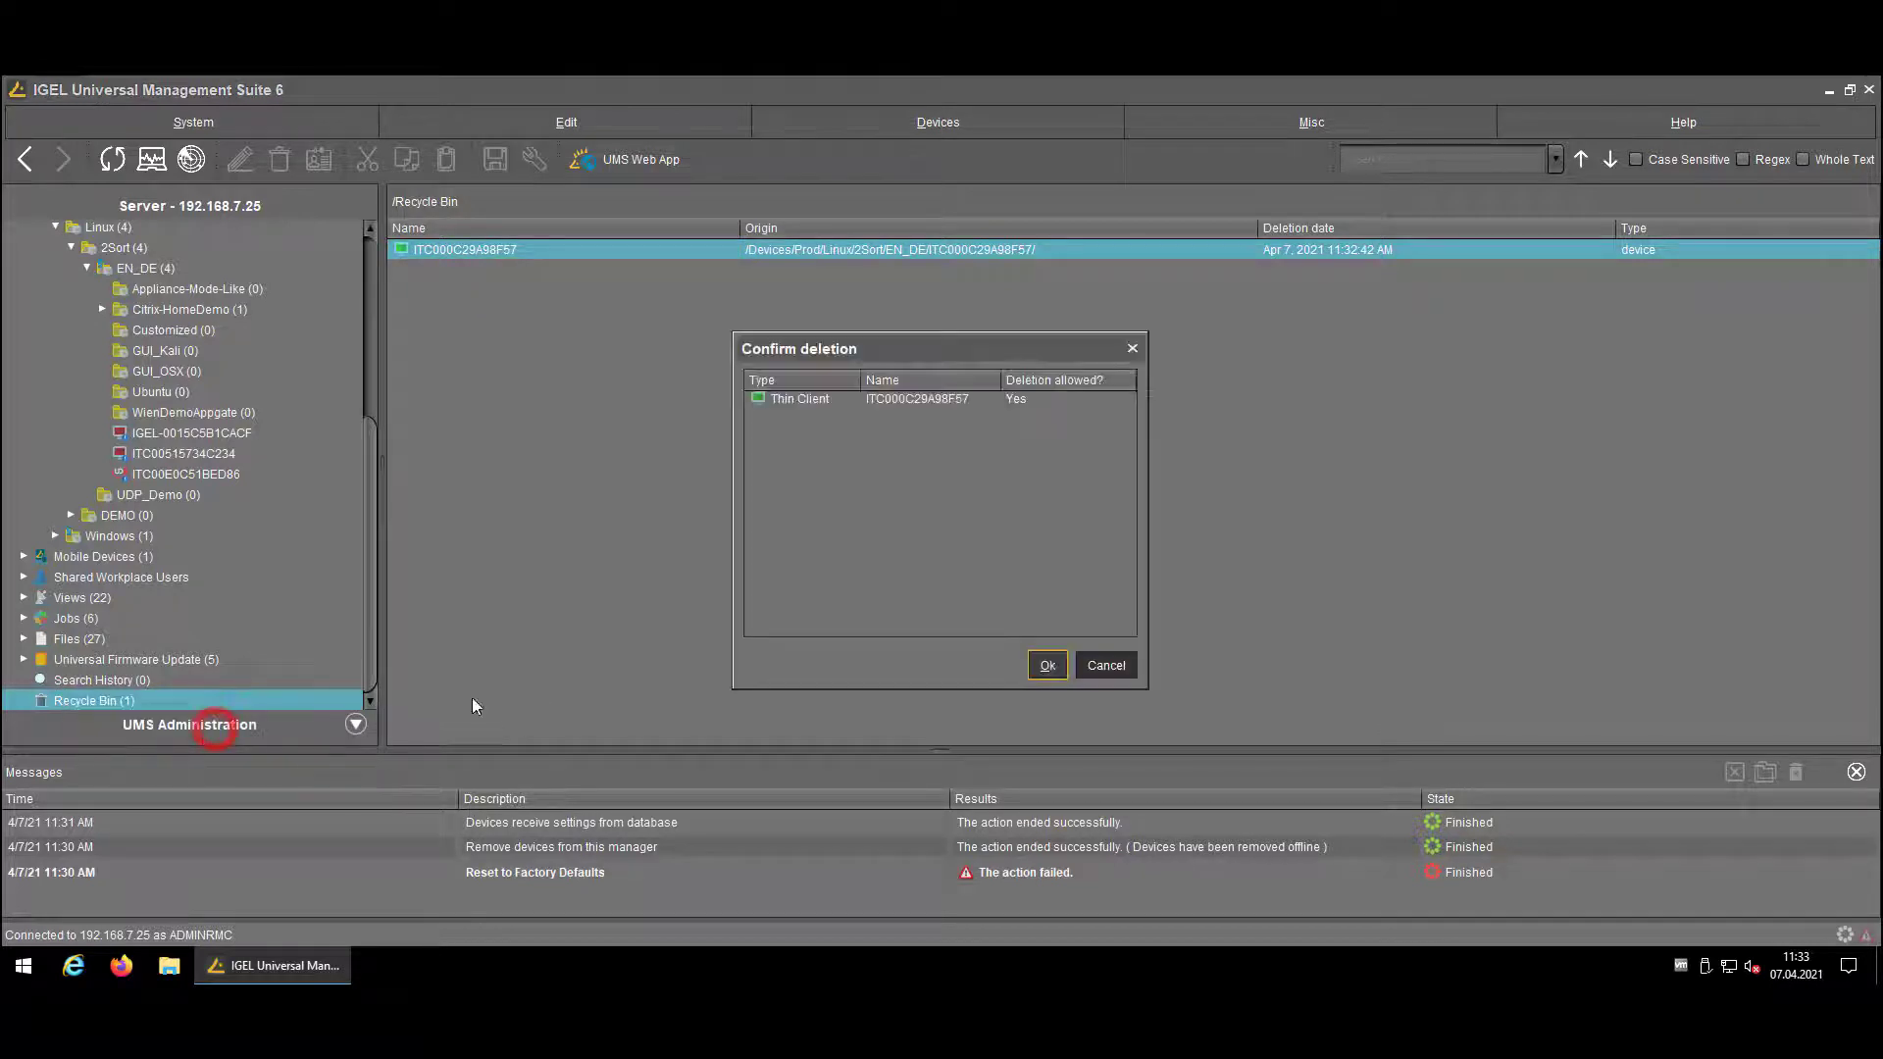
pyautogui.click(1035, 655)
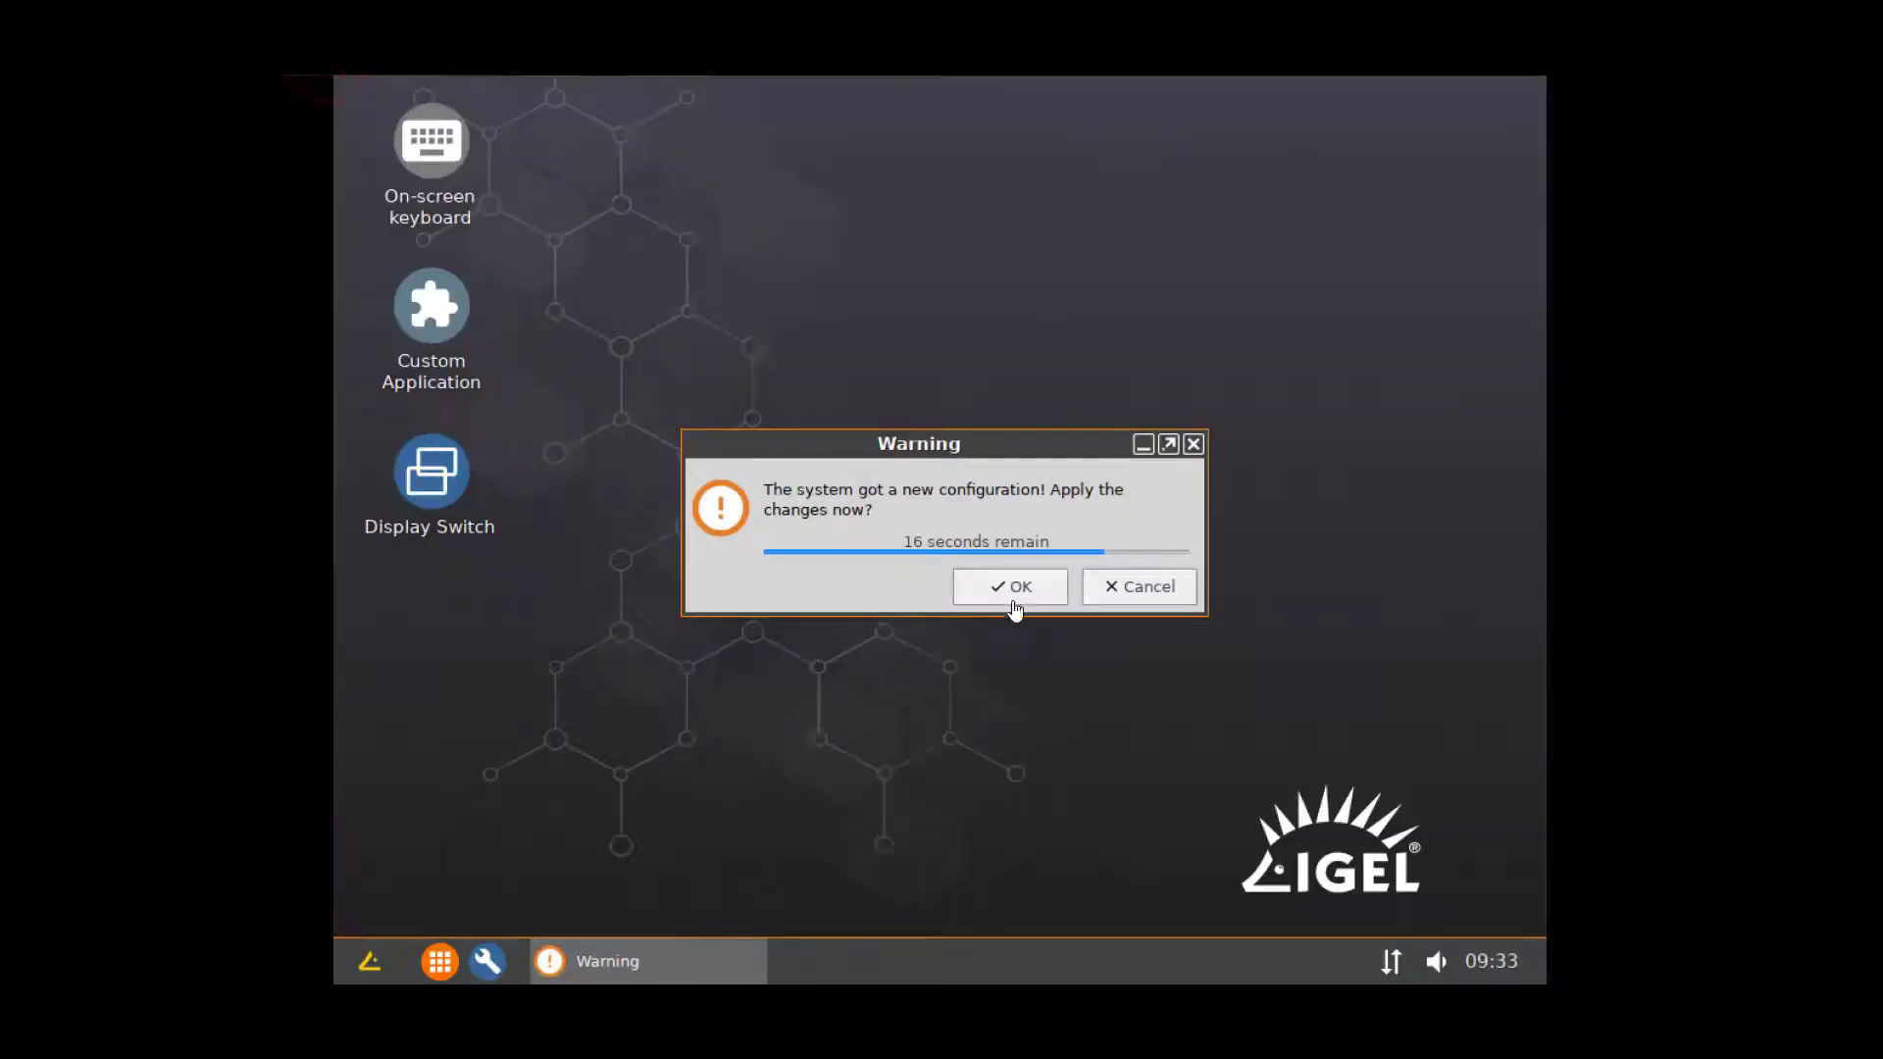
# - Apply the new configuration and open Accessories > Display Switch in IGEL Setup
pyautogui.click(1020, 589)
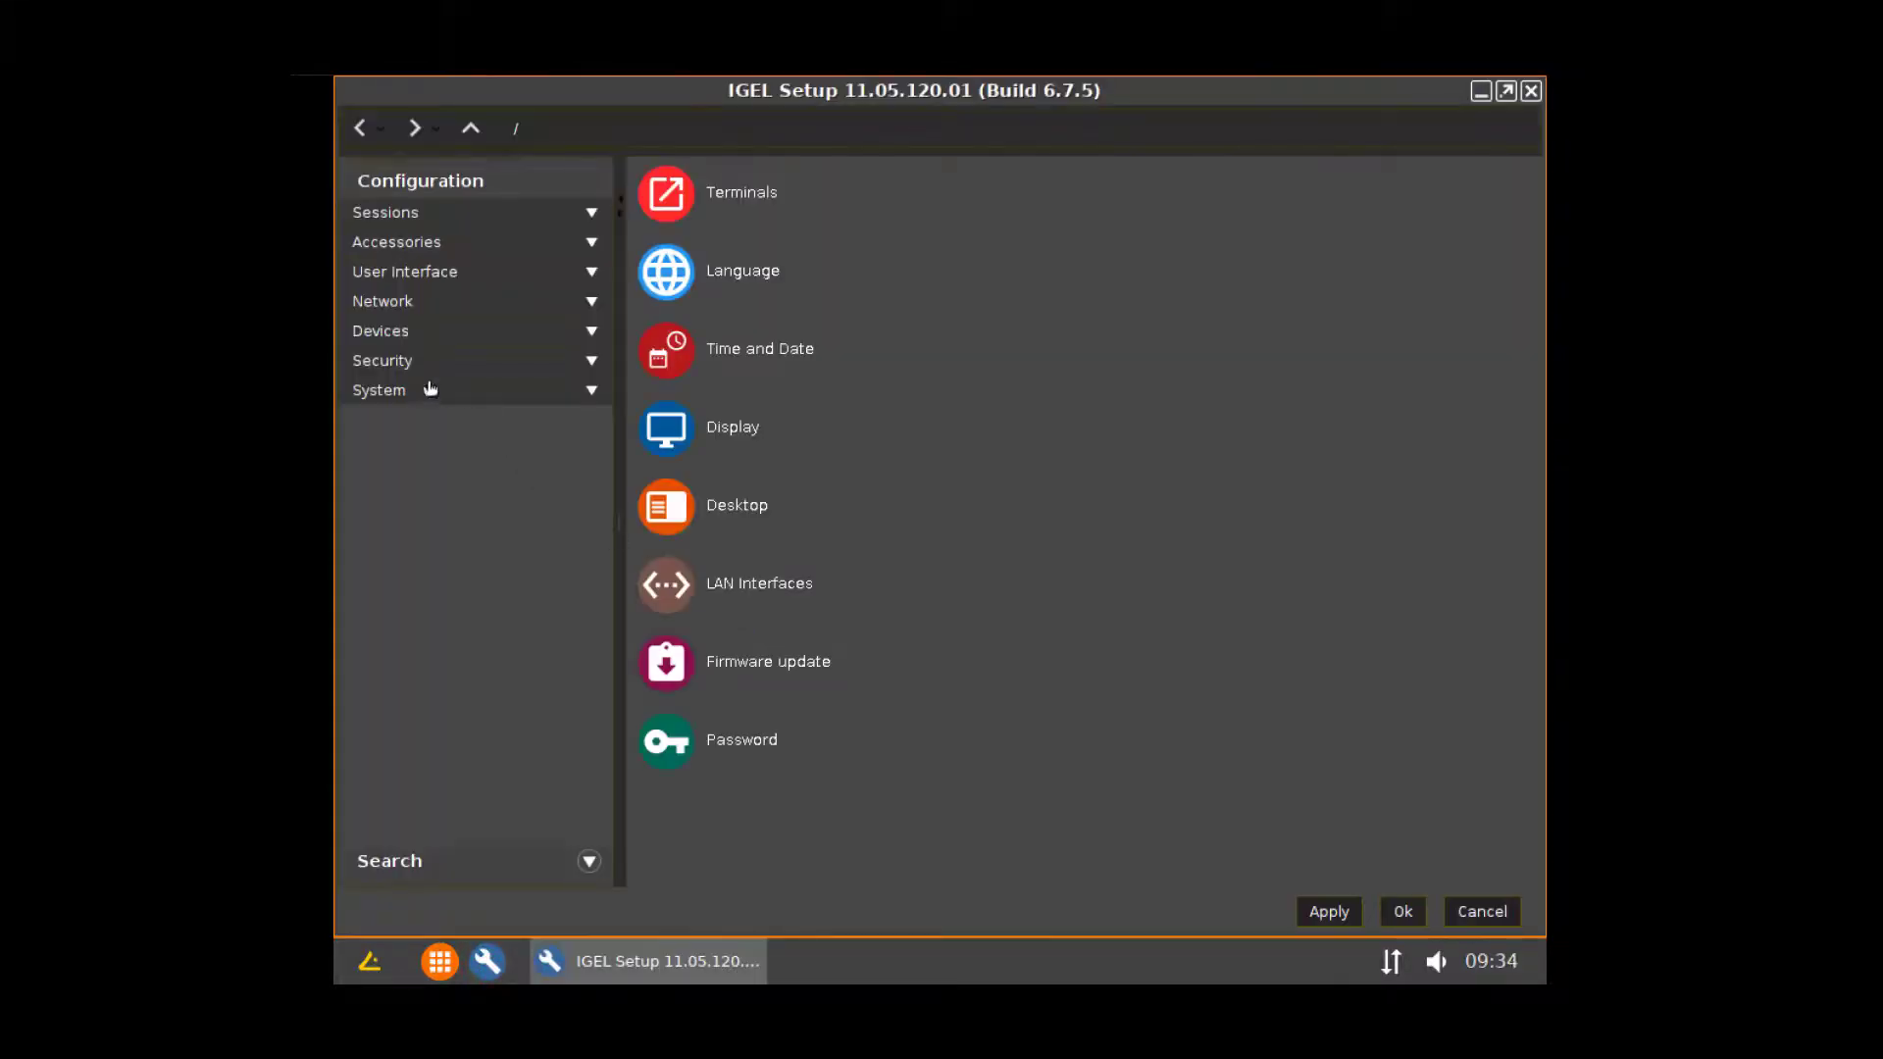
pyautogui.click(402, 243)
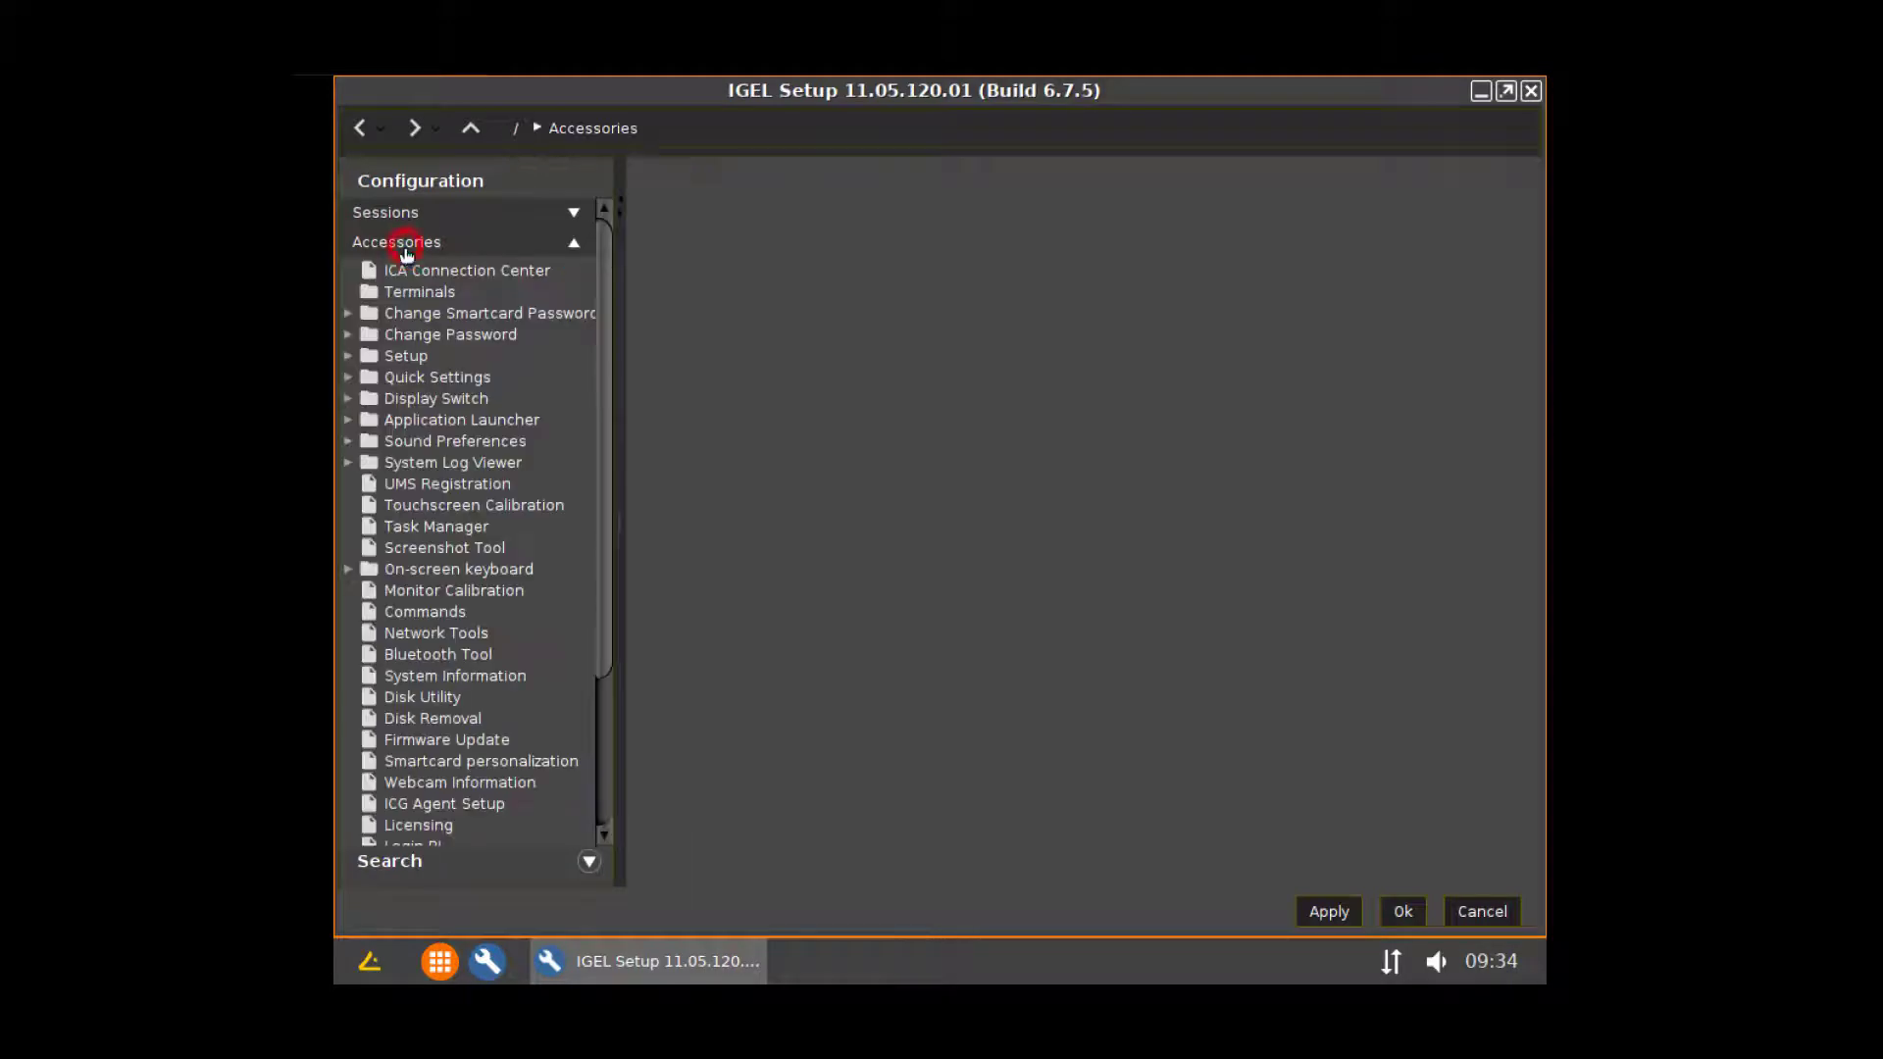
pyautogui.click(407, 396)
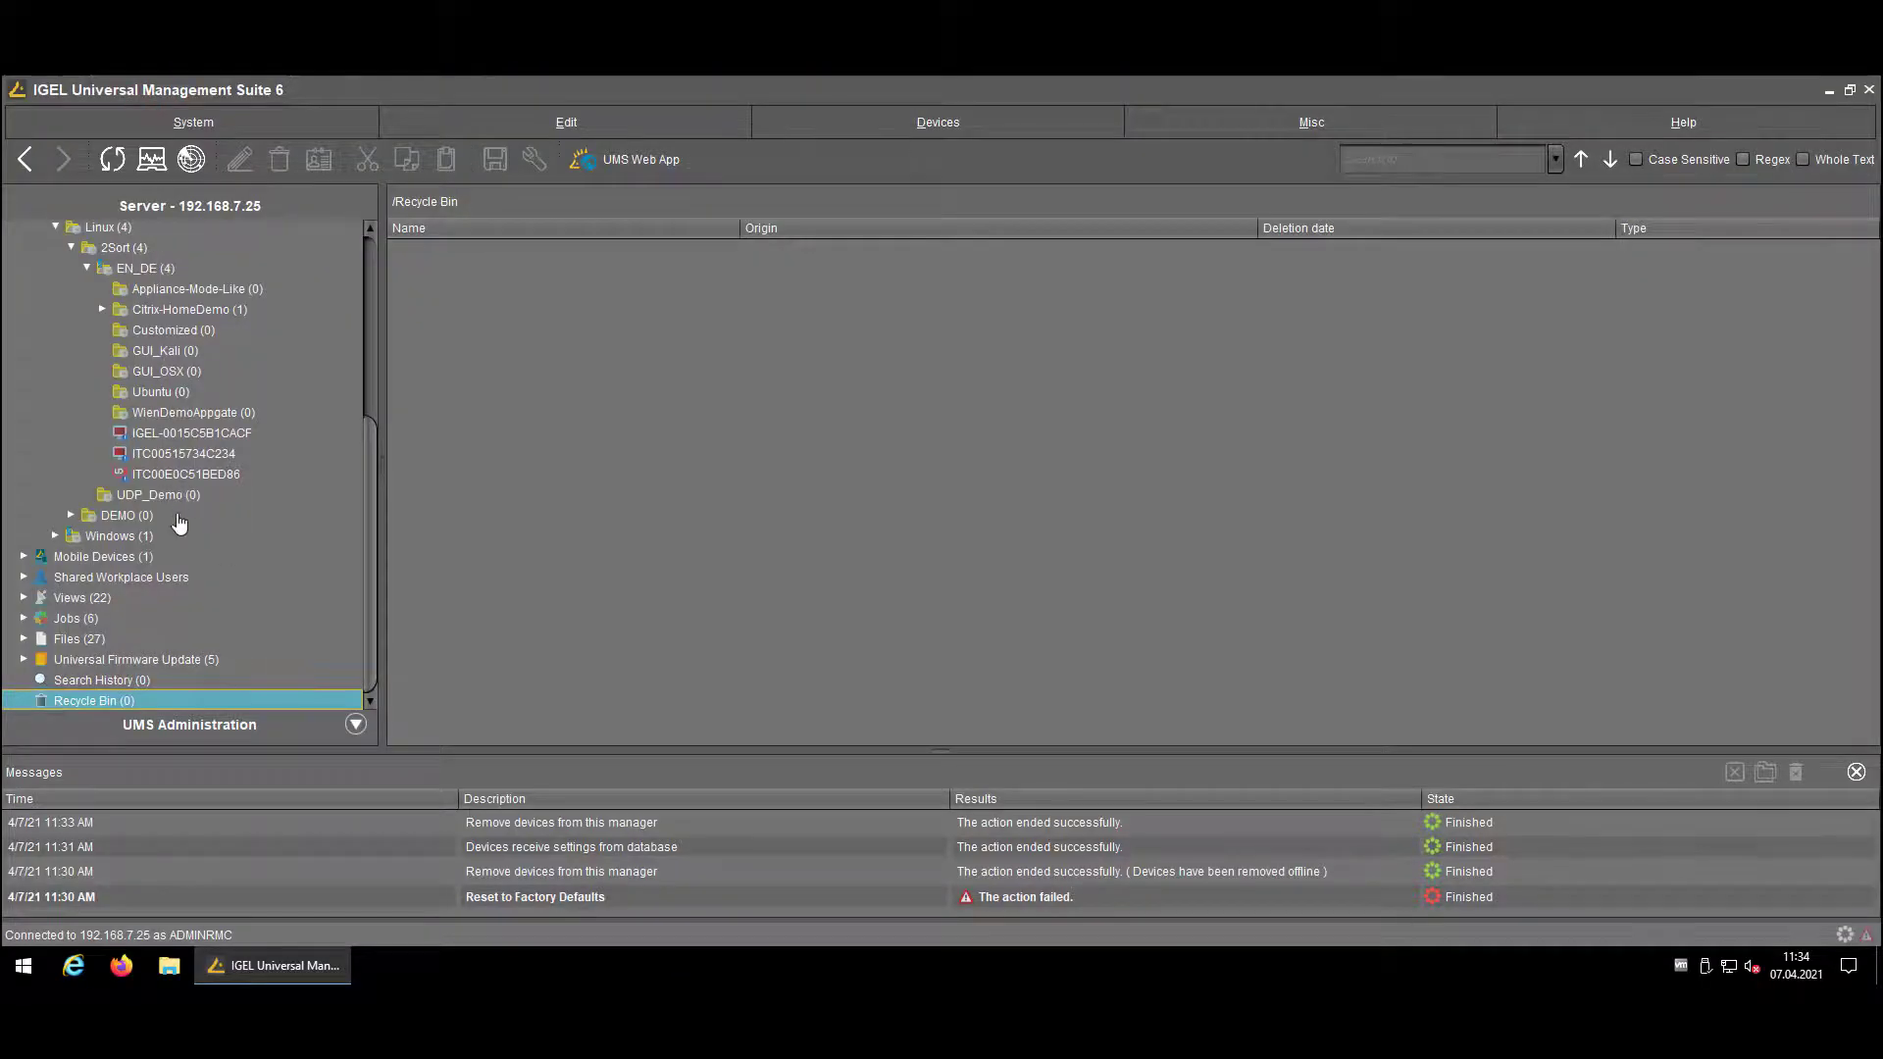
# - Scan the UMS server's local network so ITC000C29A98F57 reappears in EN_DE
pyautogui.click(191, 159)
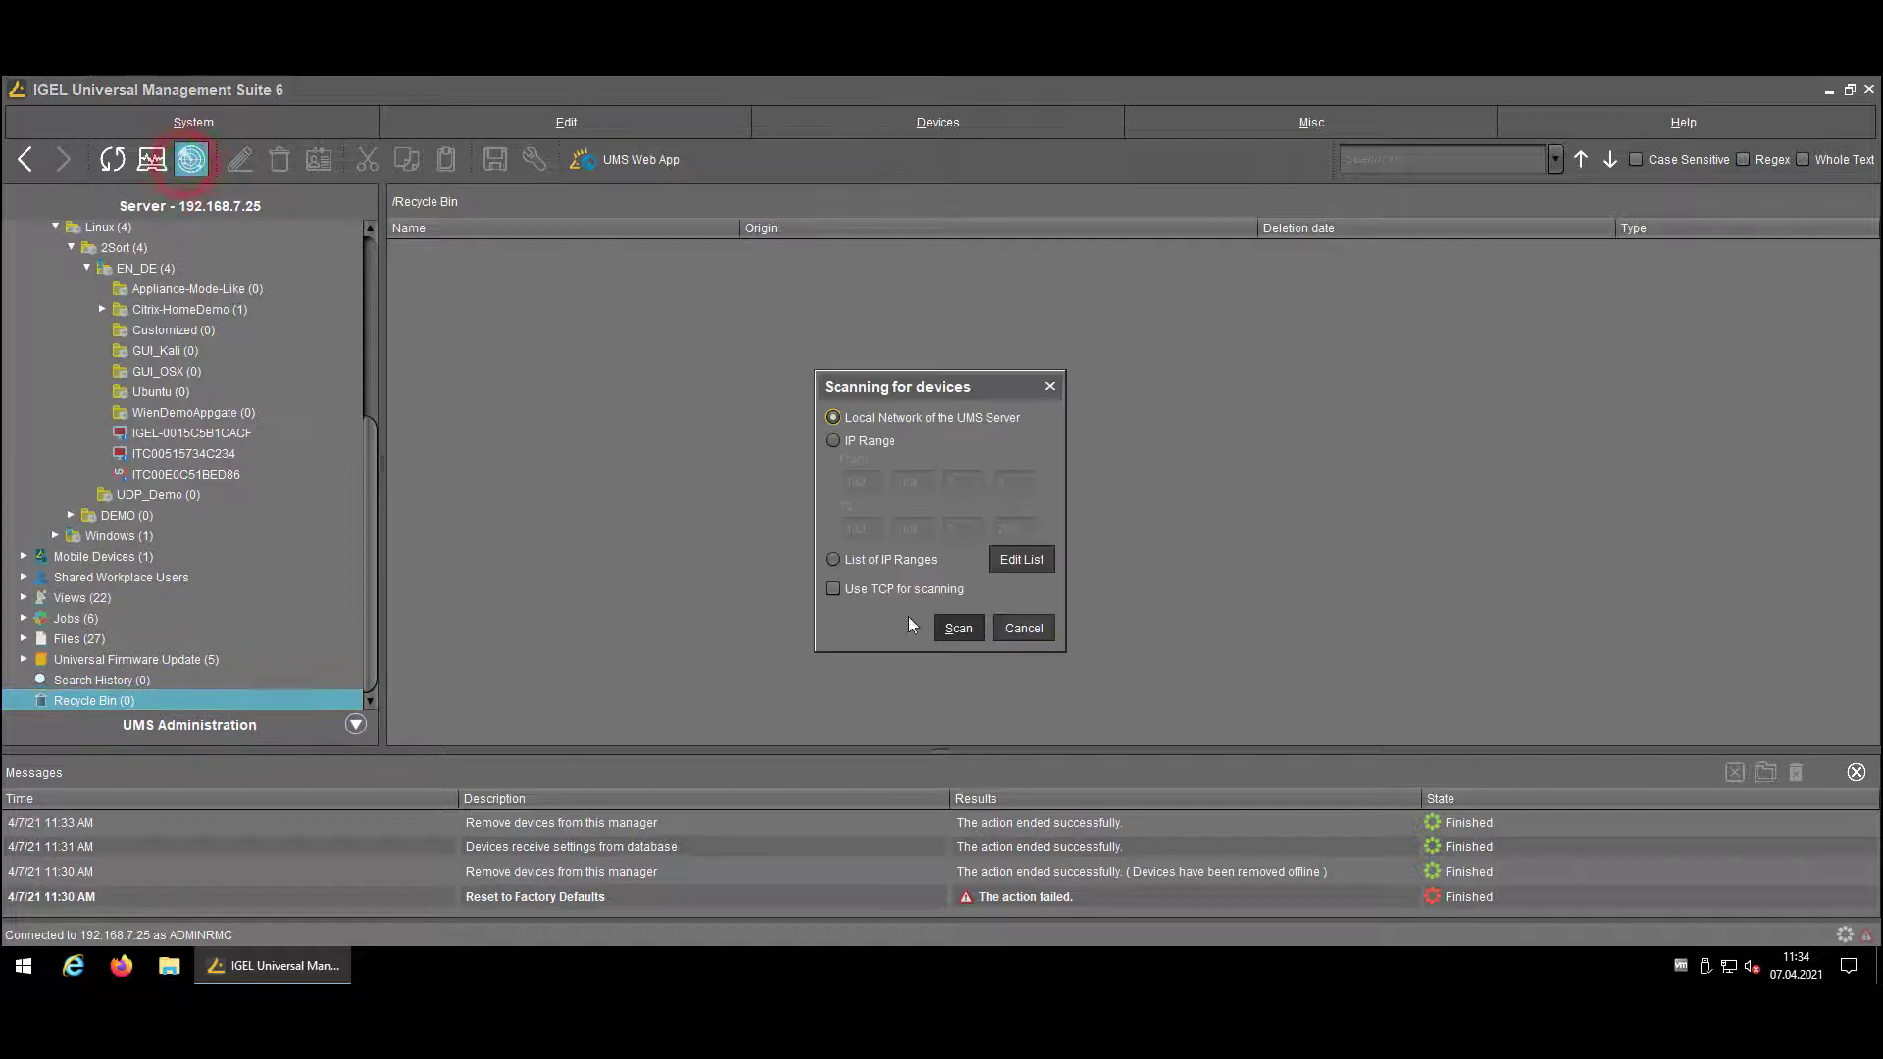
pyautogui.click(961, 634)
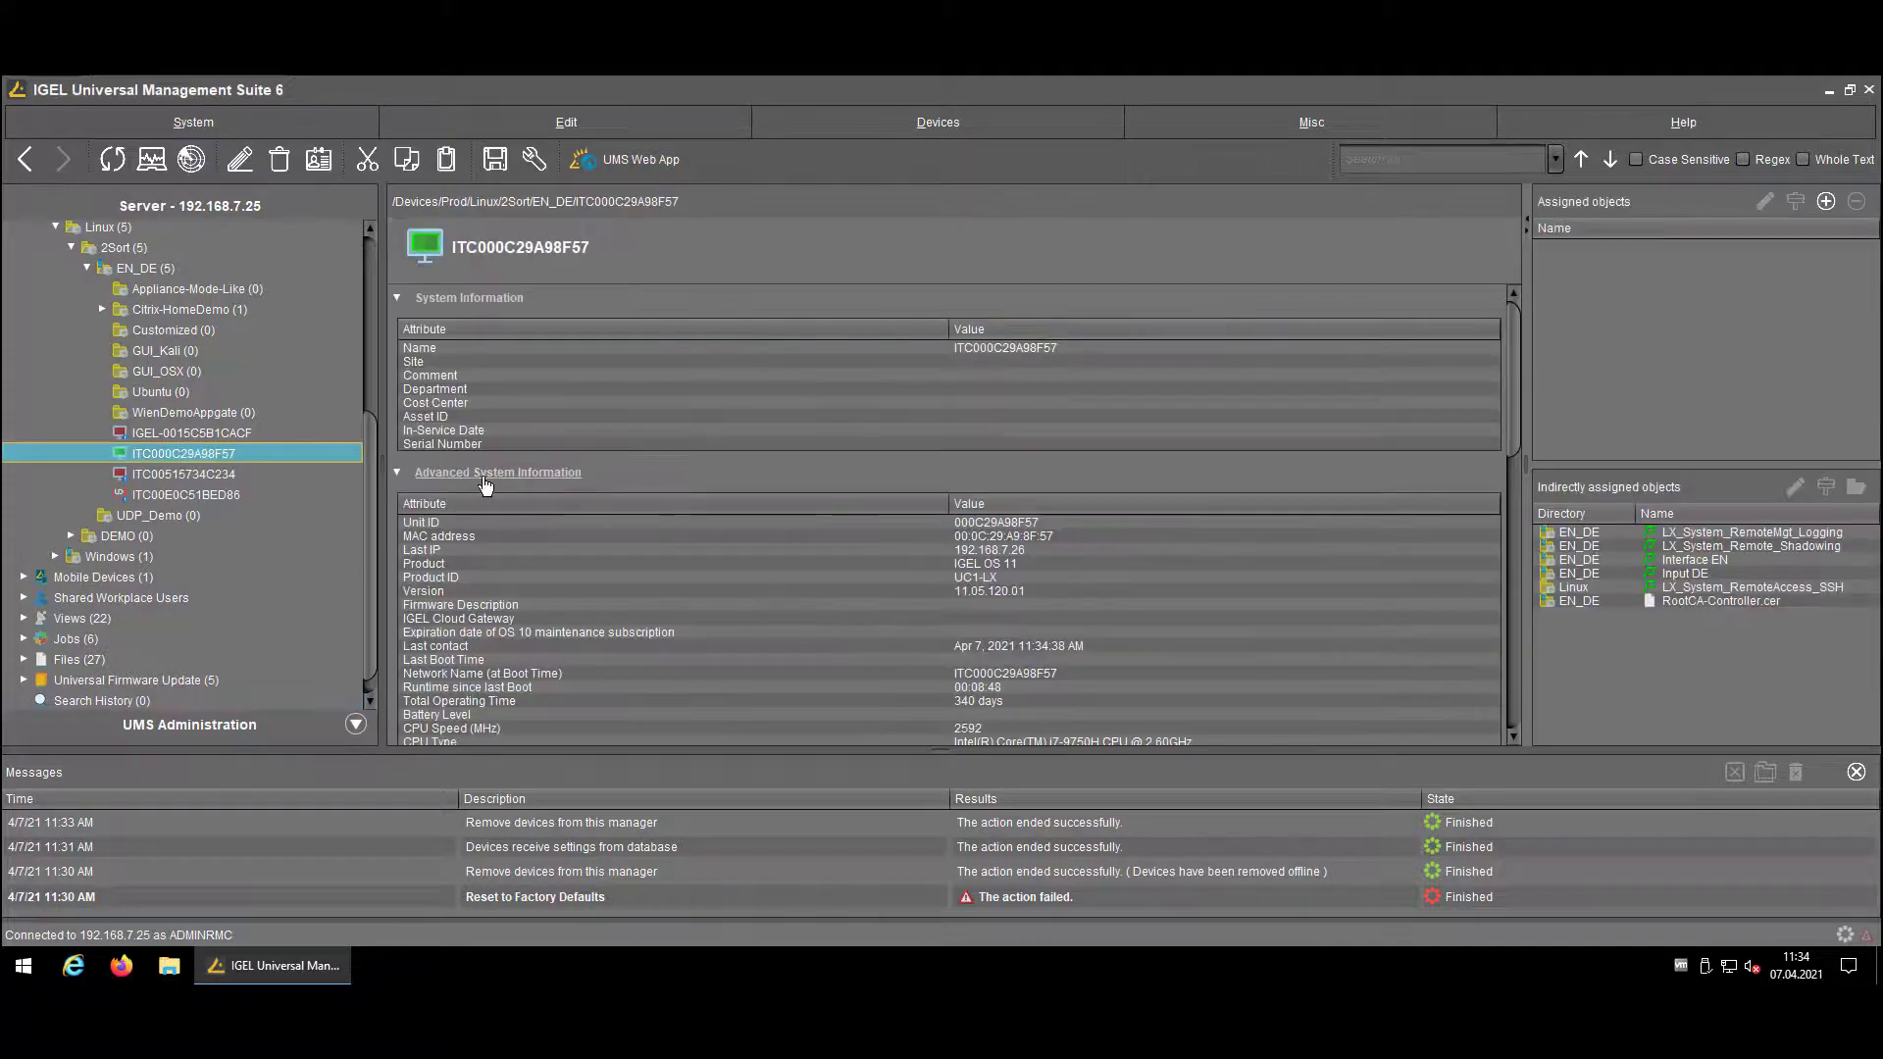
# - Reset ITC000C29A98F57 to factory defaults via Other commands and confirm its removal
pyautogui.rightClick(208, 450)
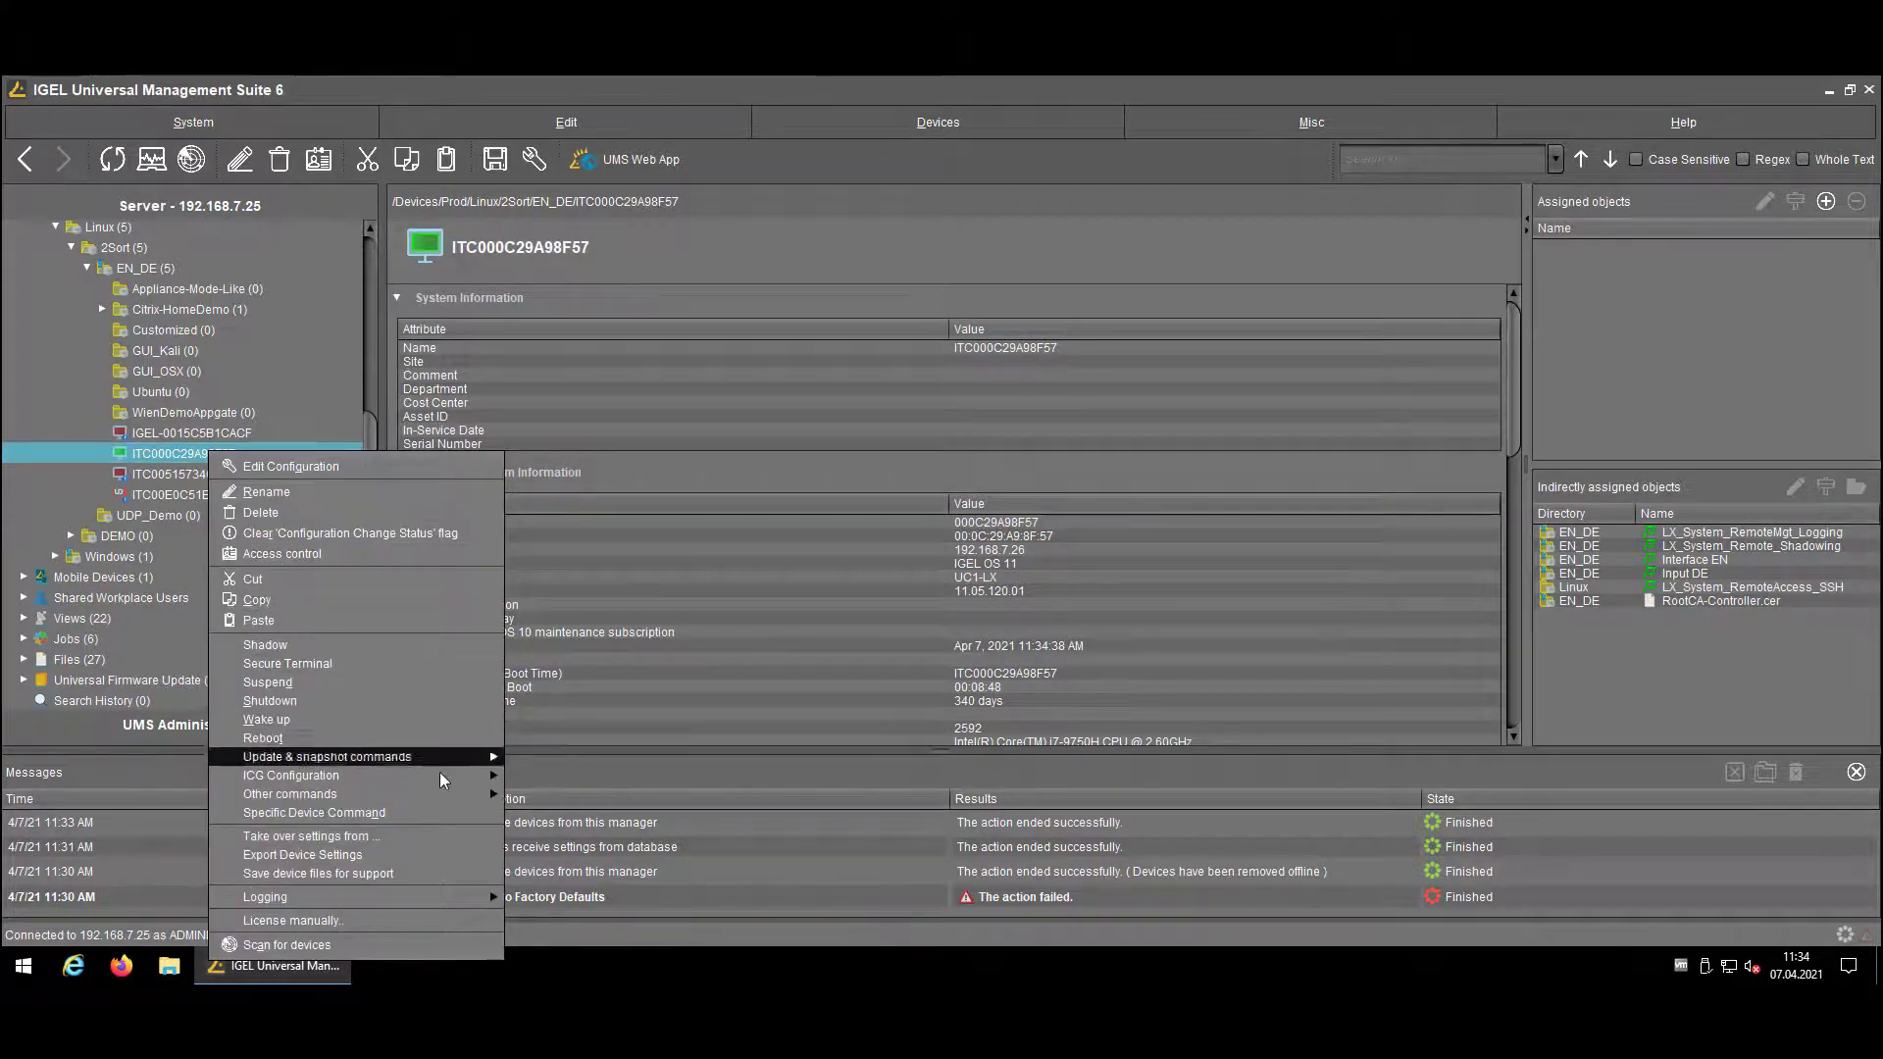
pyautogui.moveTo(428, 794)
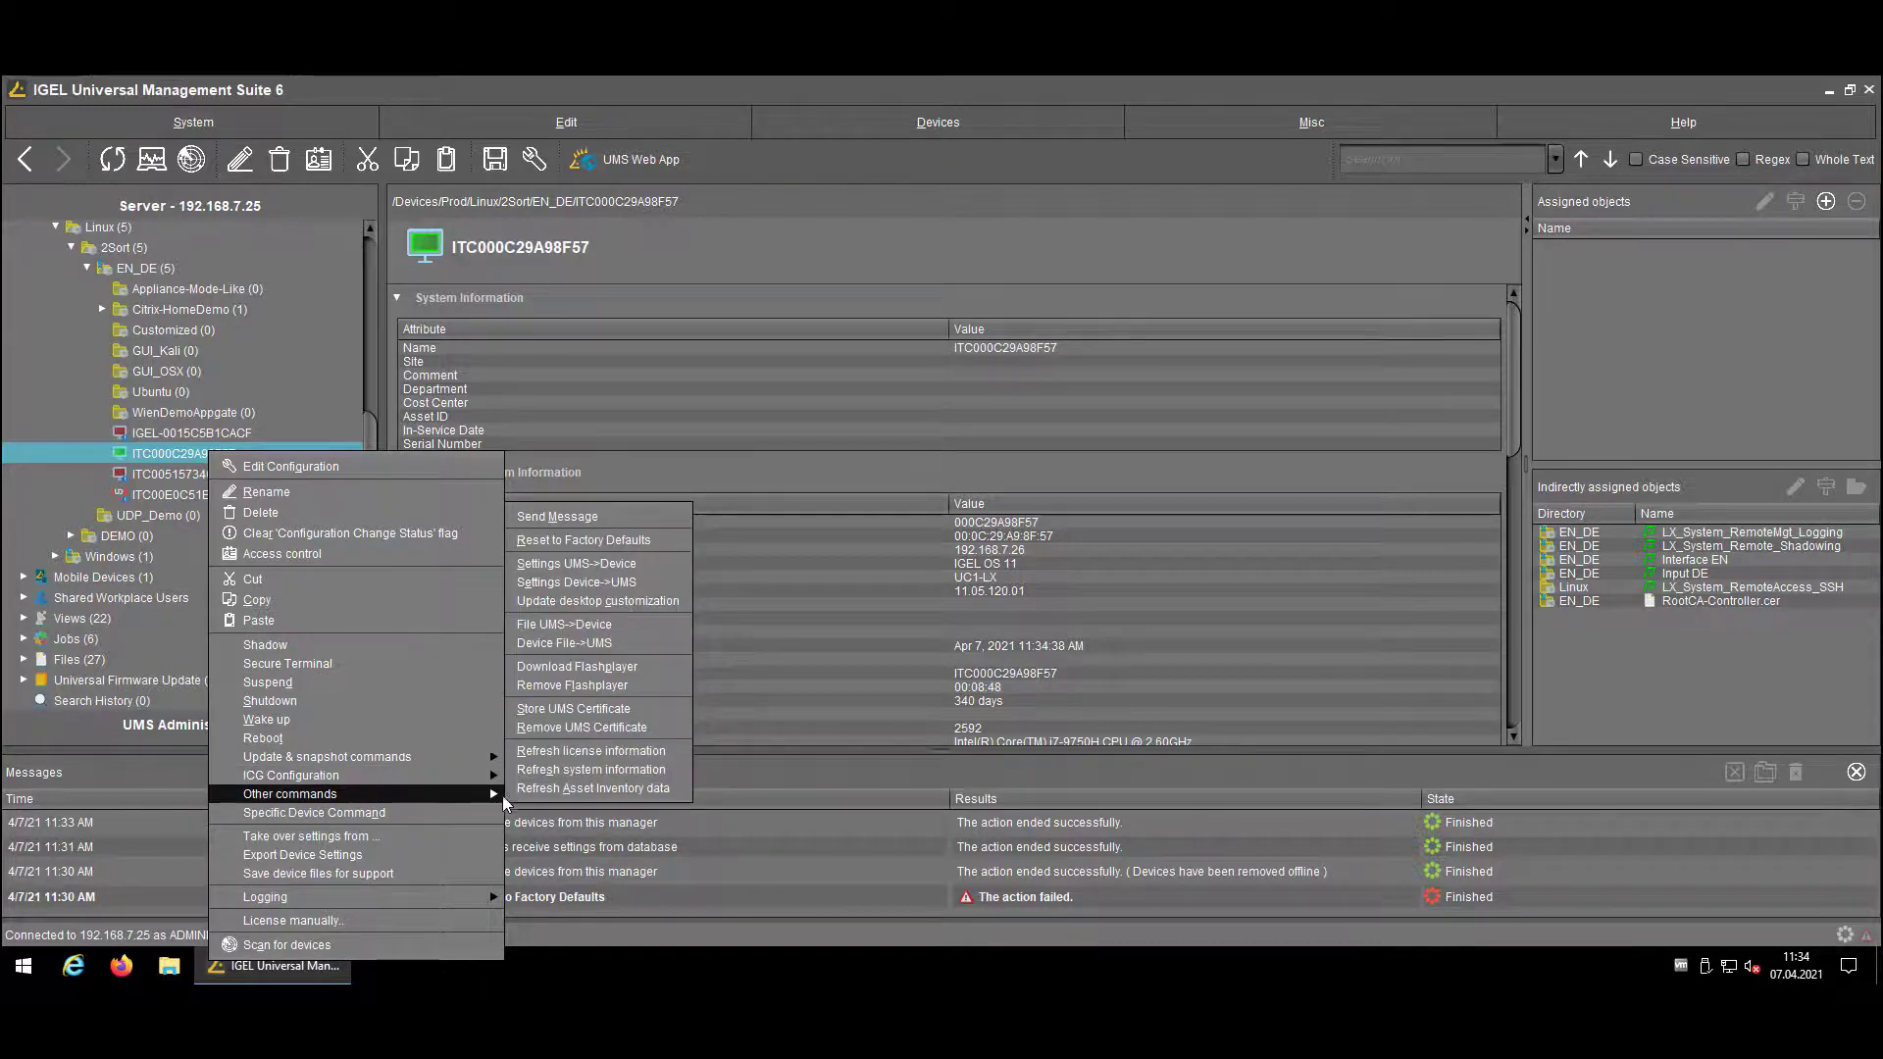
pyautogui.click(675, 537)
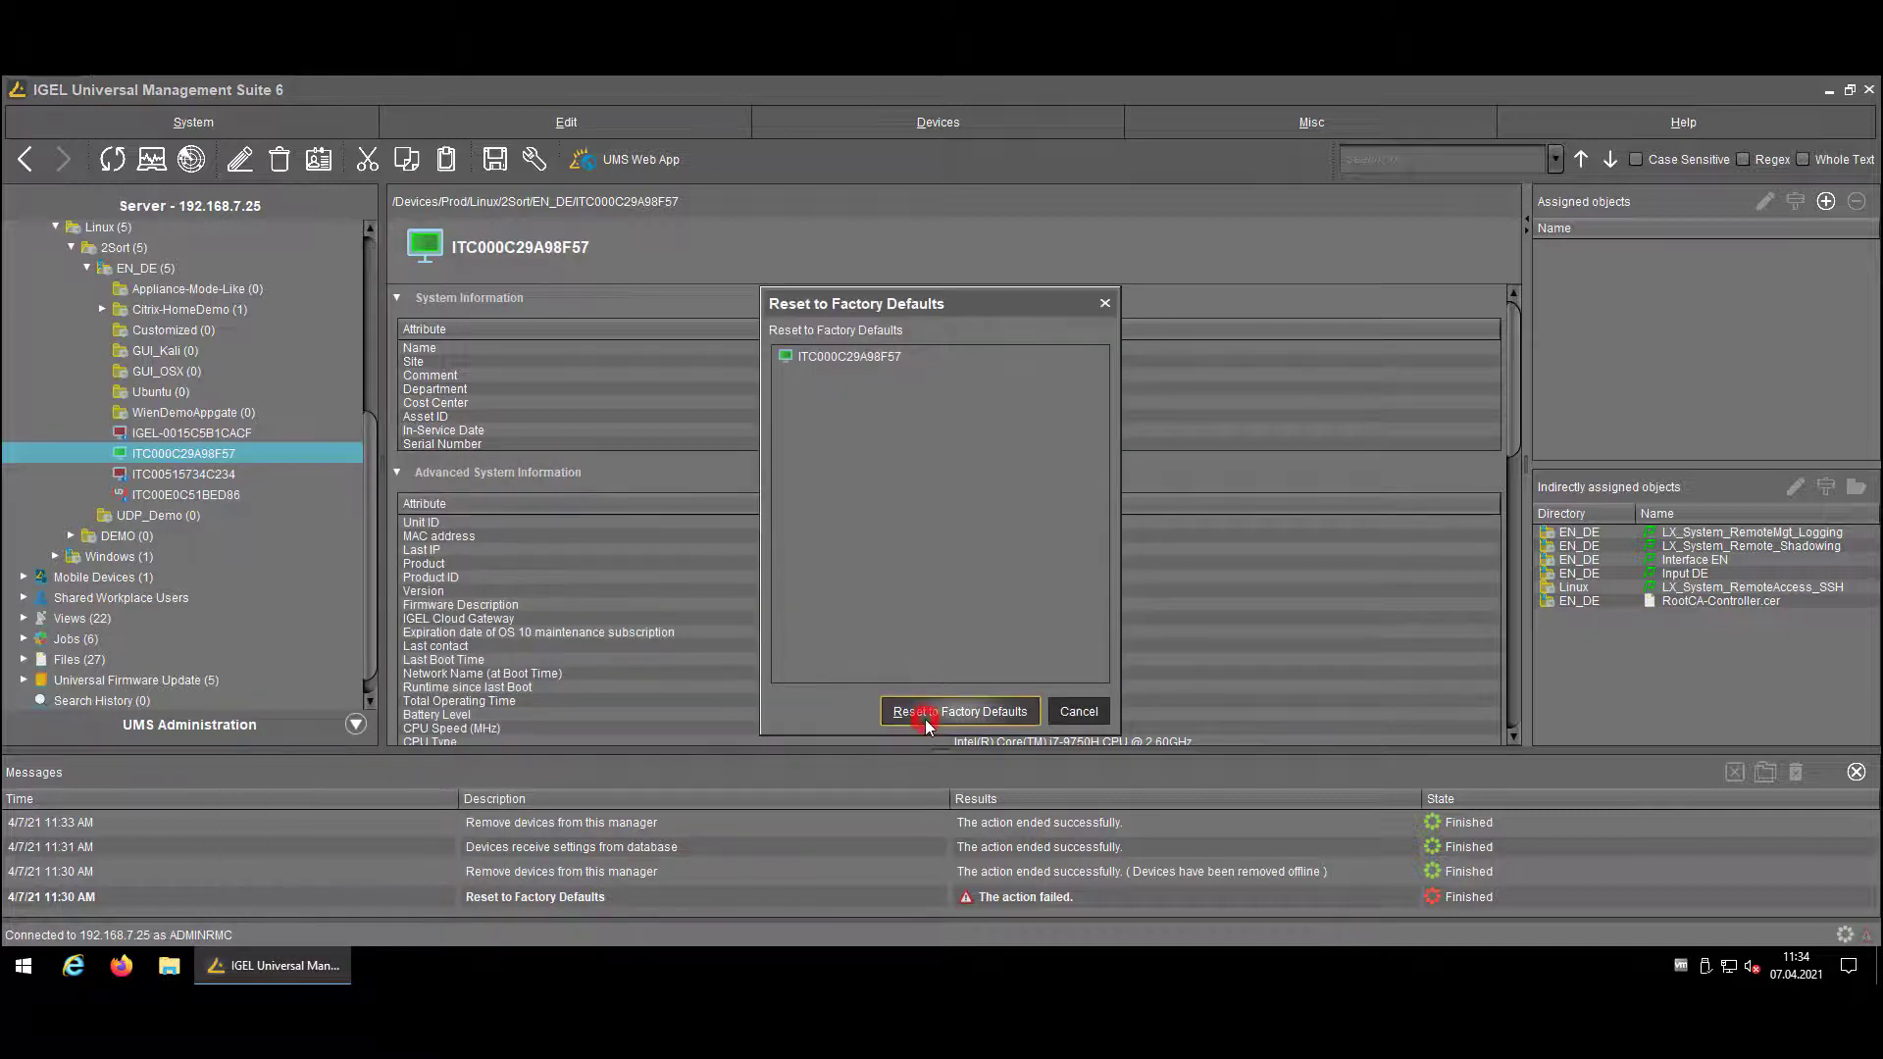
pyautogui.click(926, 713)
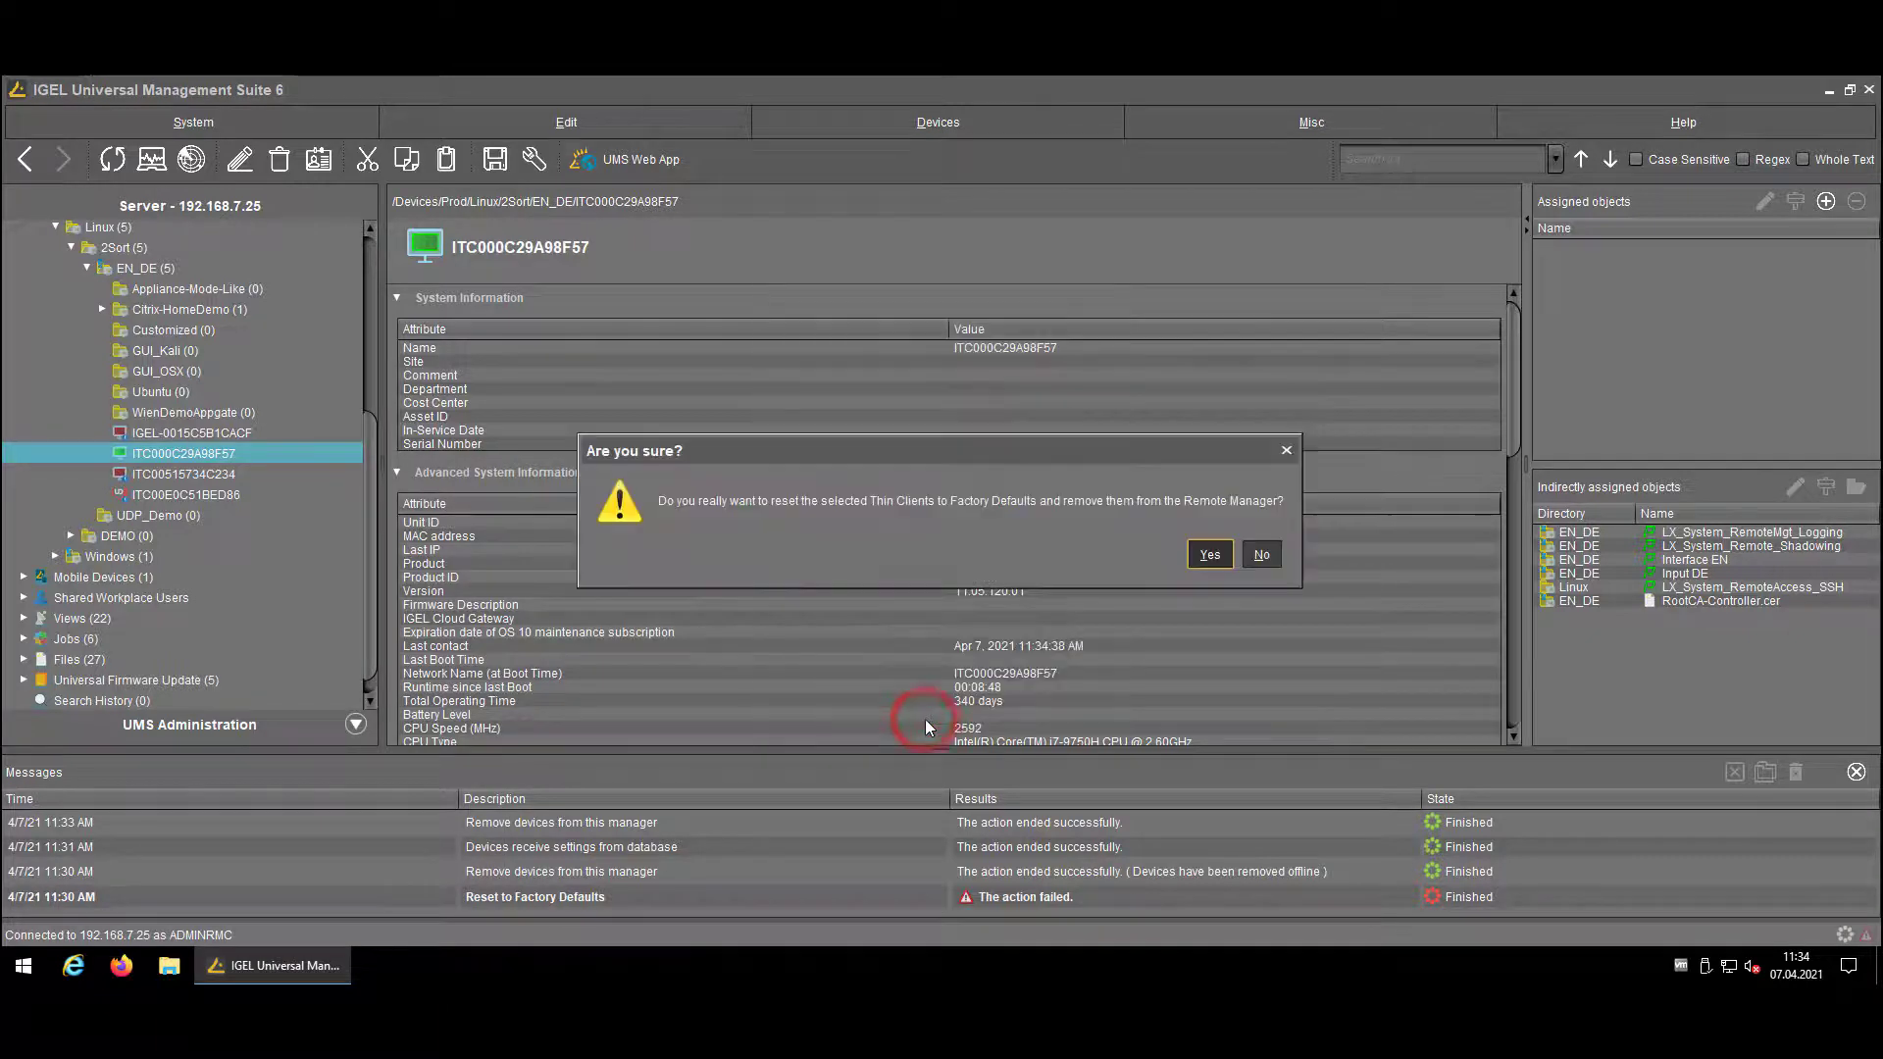
pyautogui.click(1216, 557)
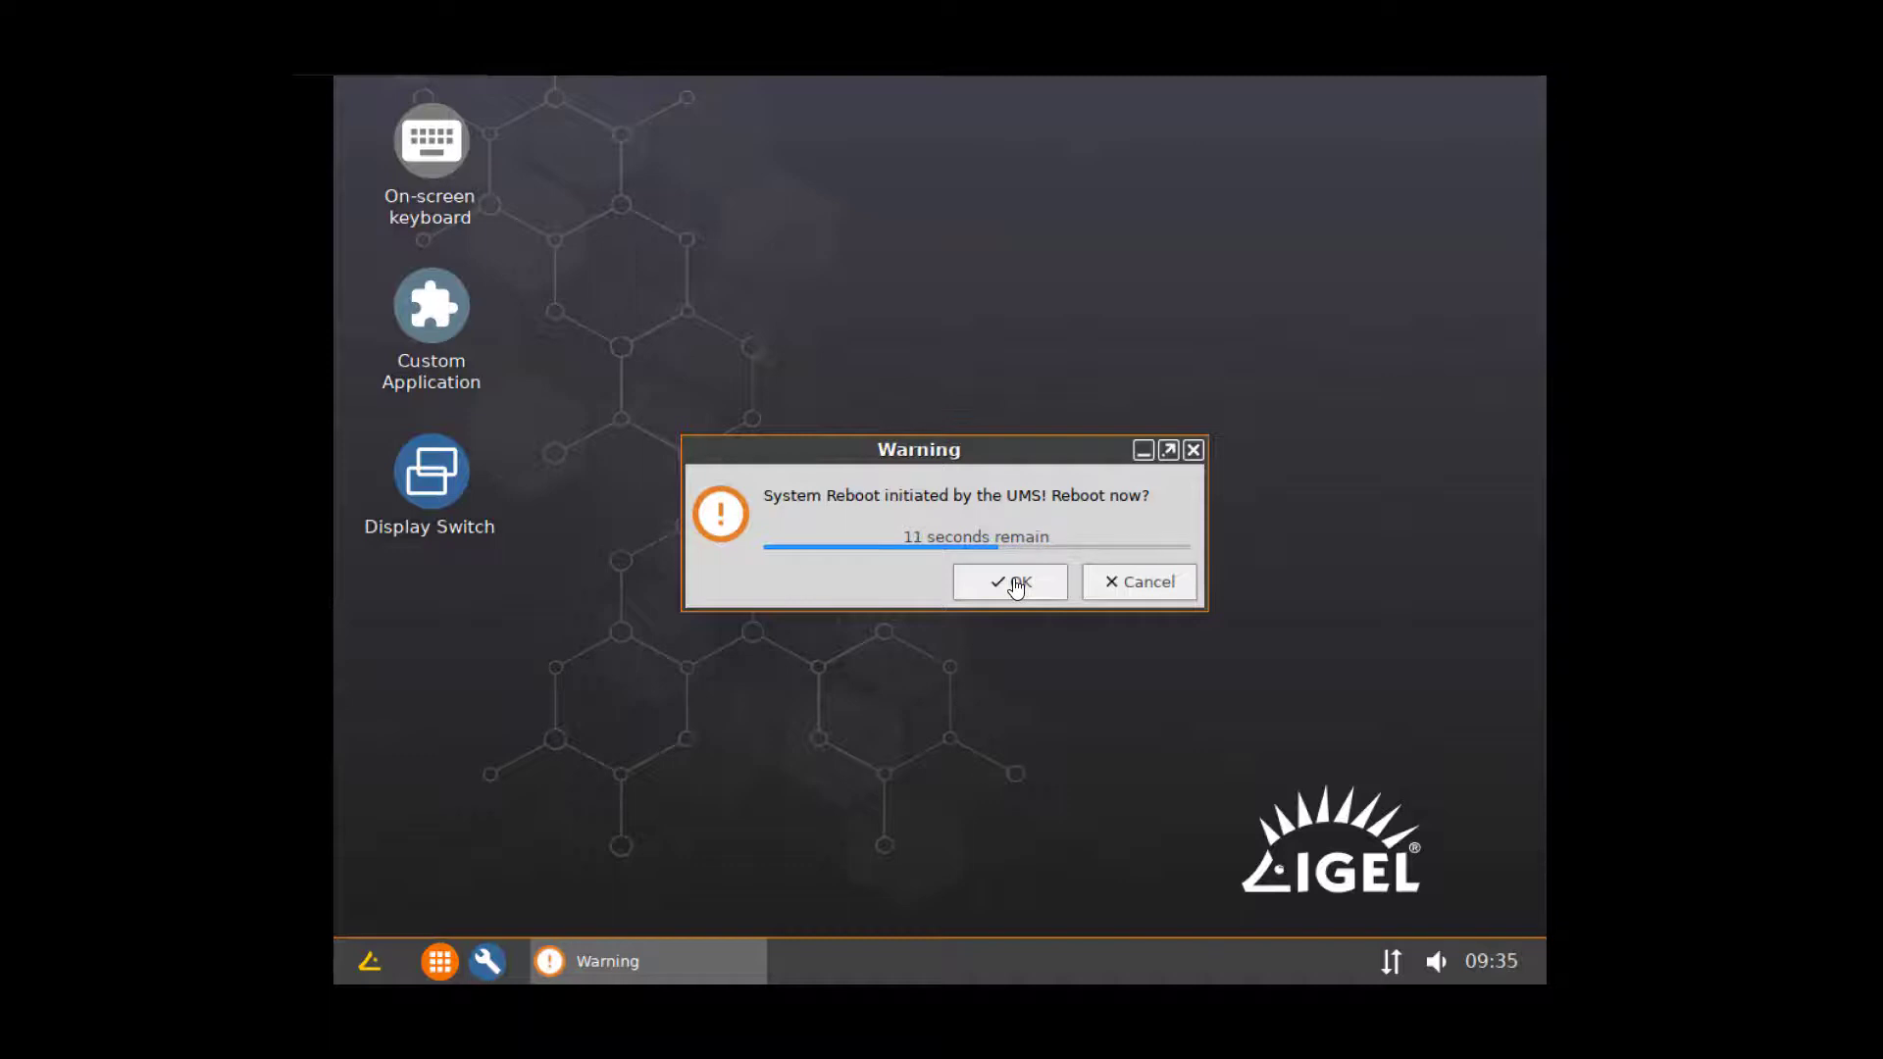
# - Accept the UMS-initiated reboot, then scan for devices again
pyautogui.click(1016, 584)
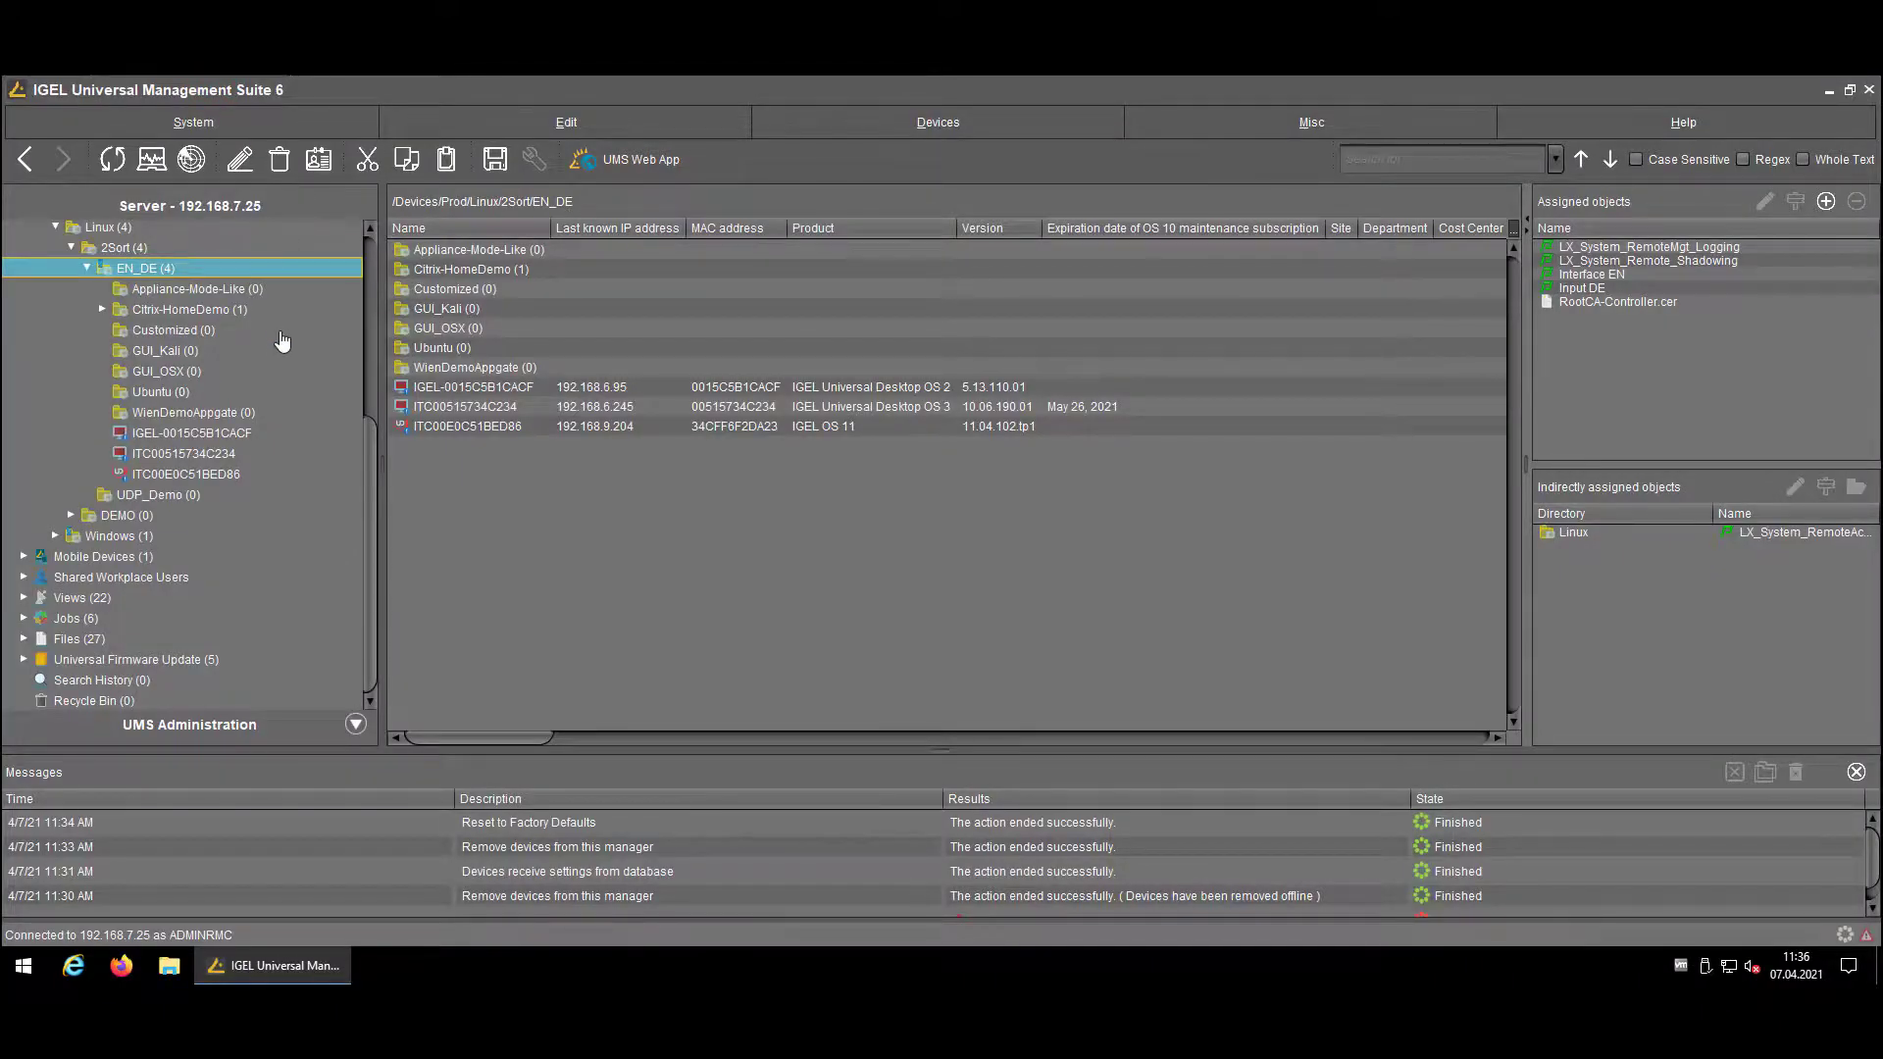
pyautogui.click(190, 159)
pyautogui.click(959, 626)
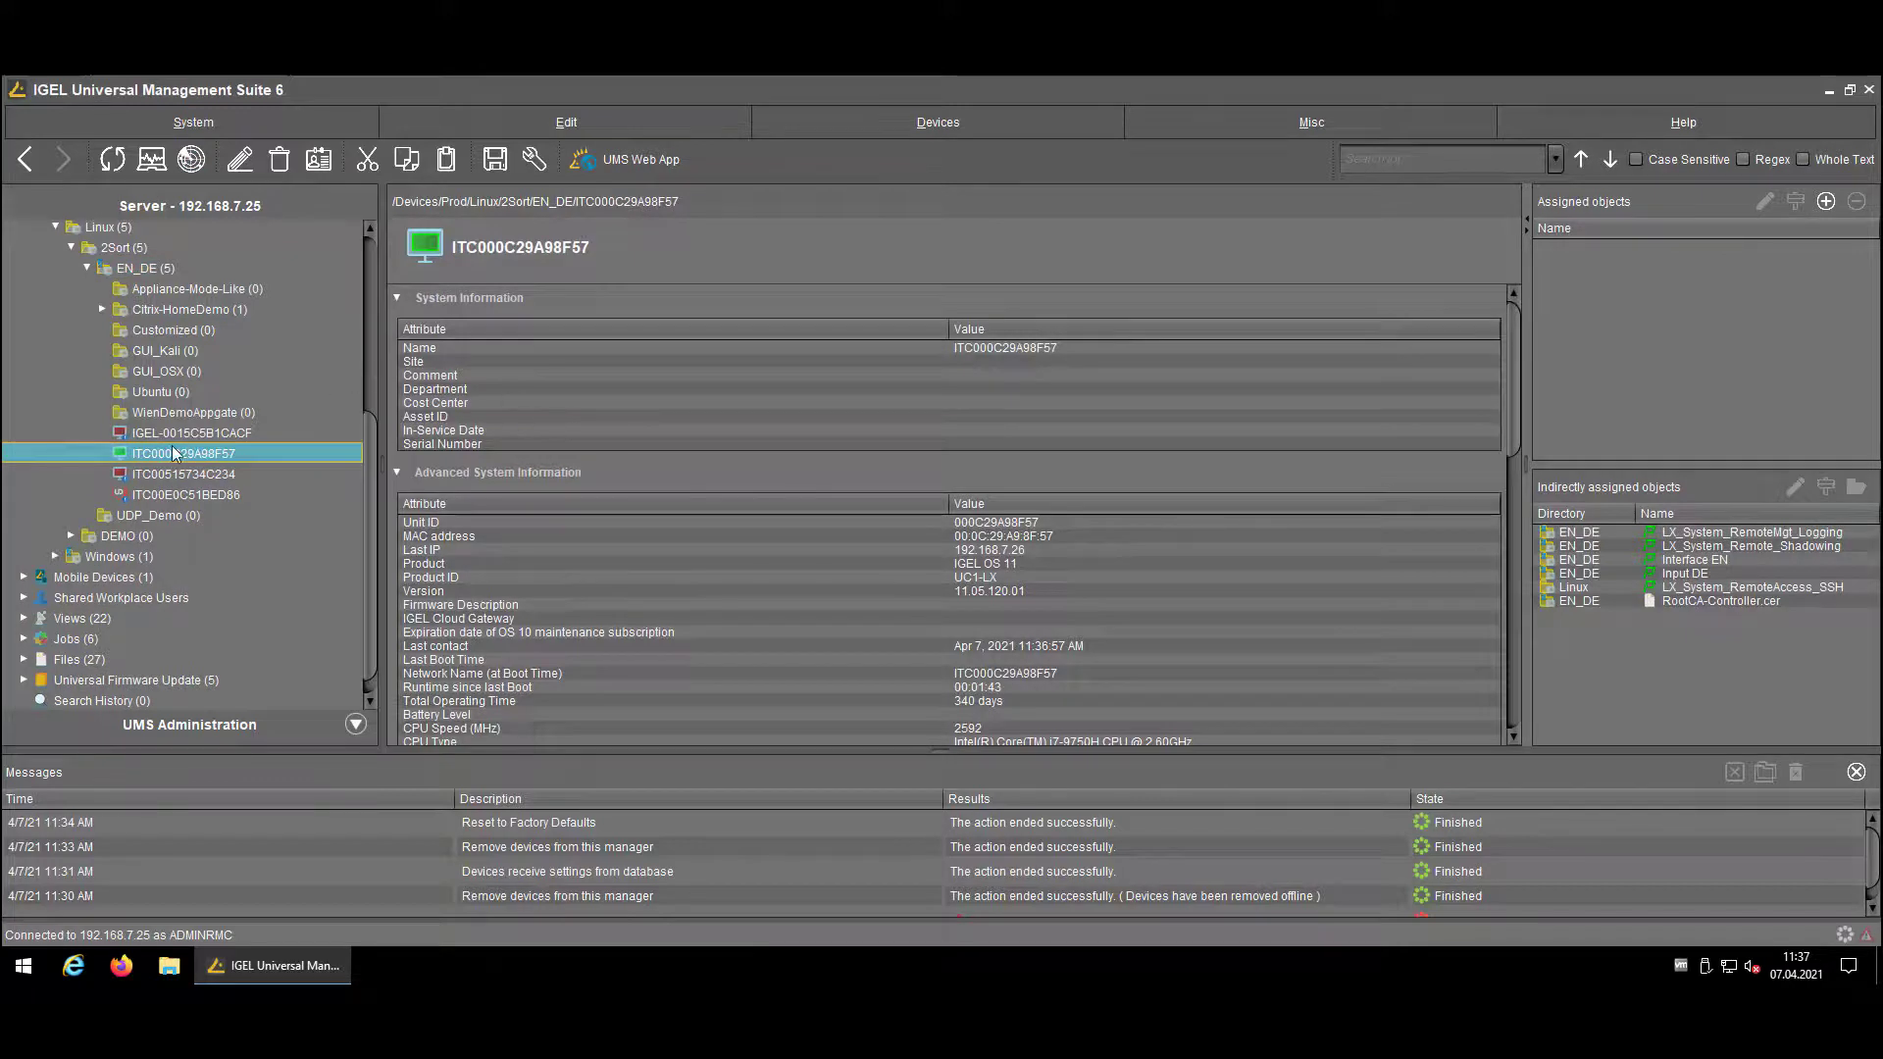
pyautogui.rightClick(174, 449)
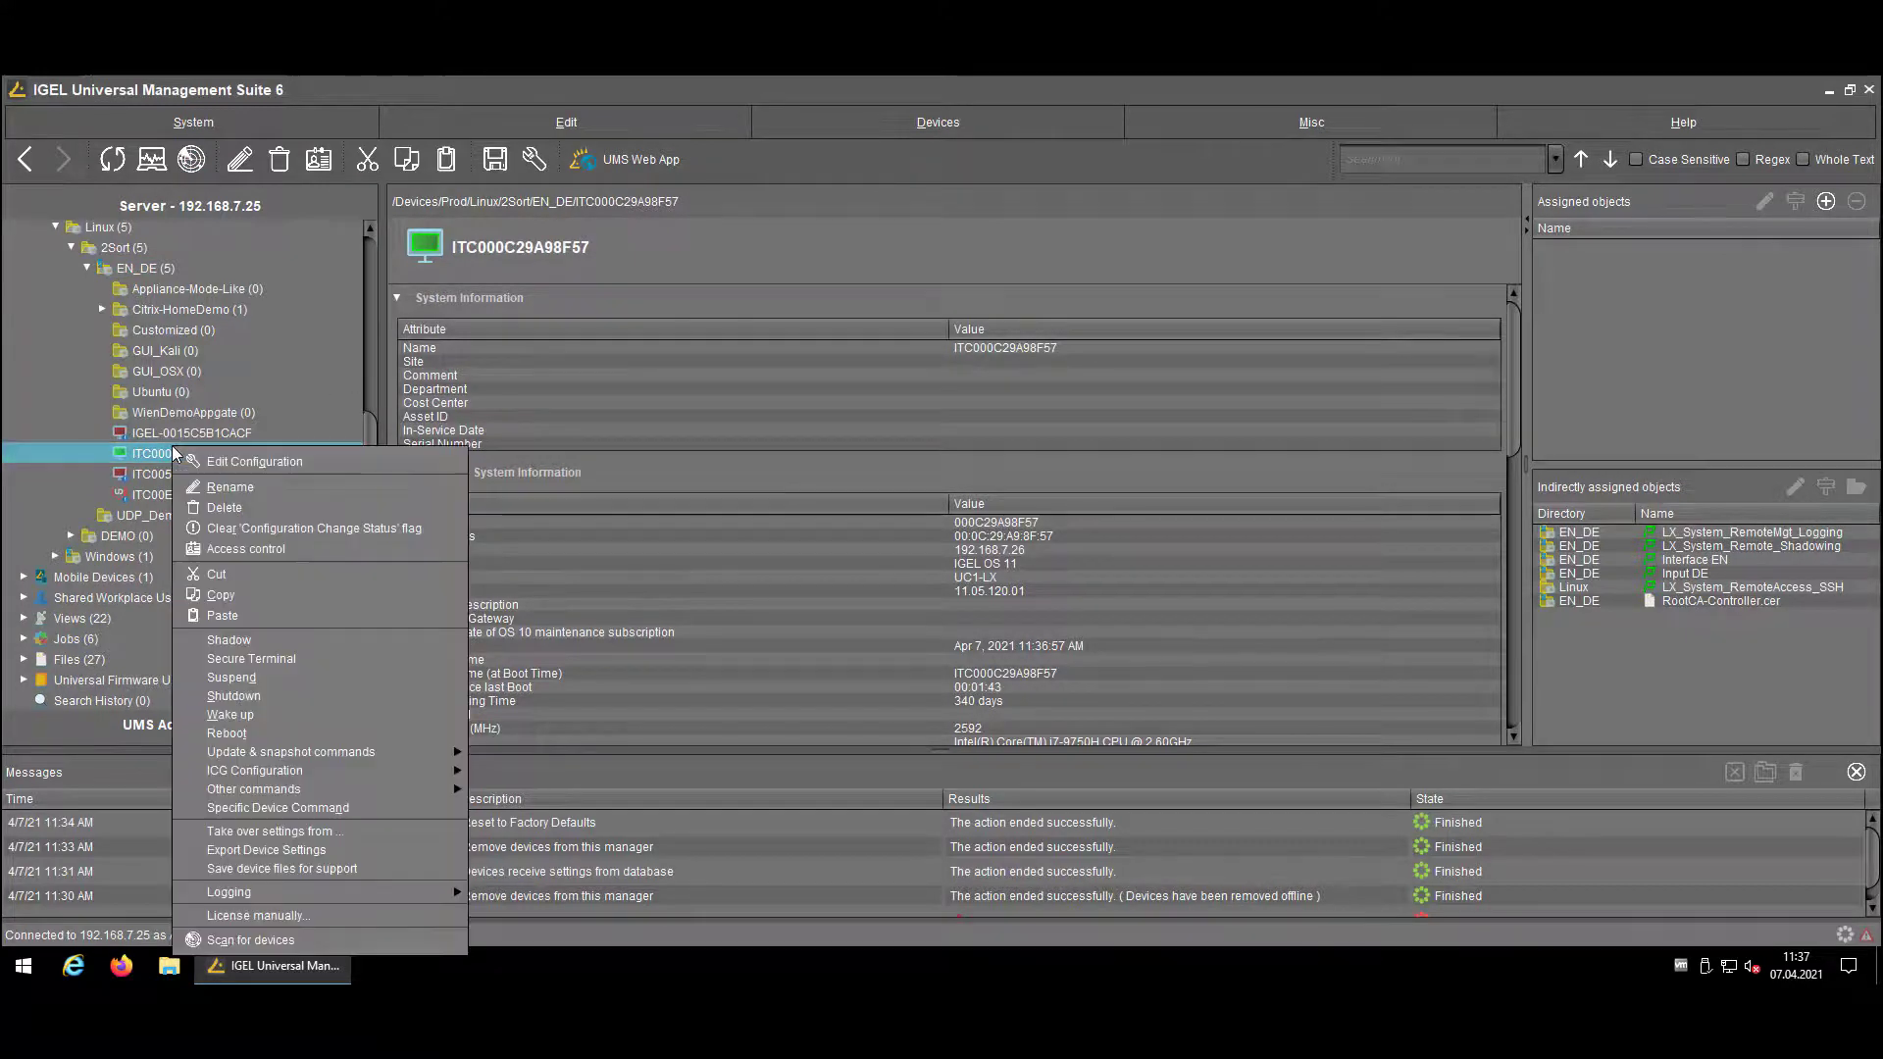
pyautogui.click(350, 465)
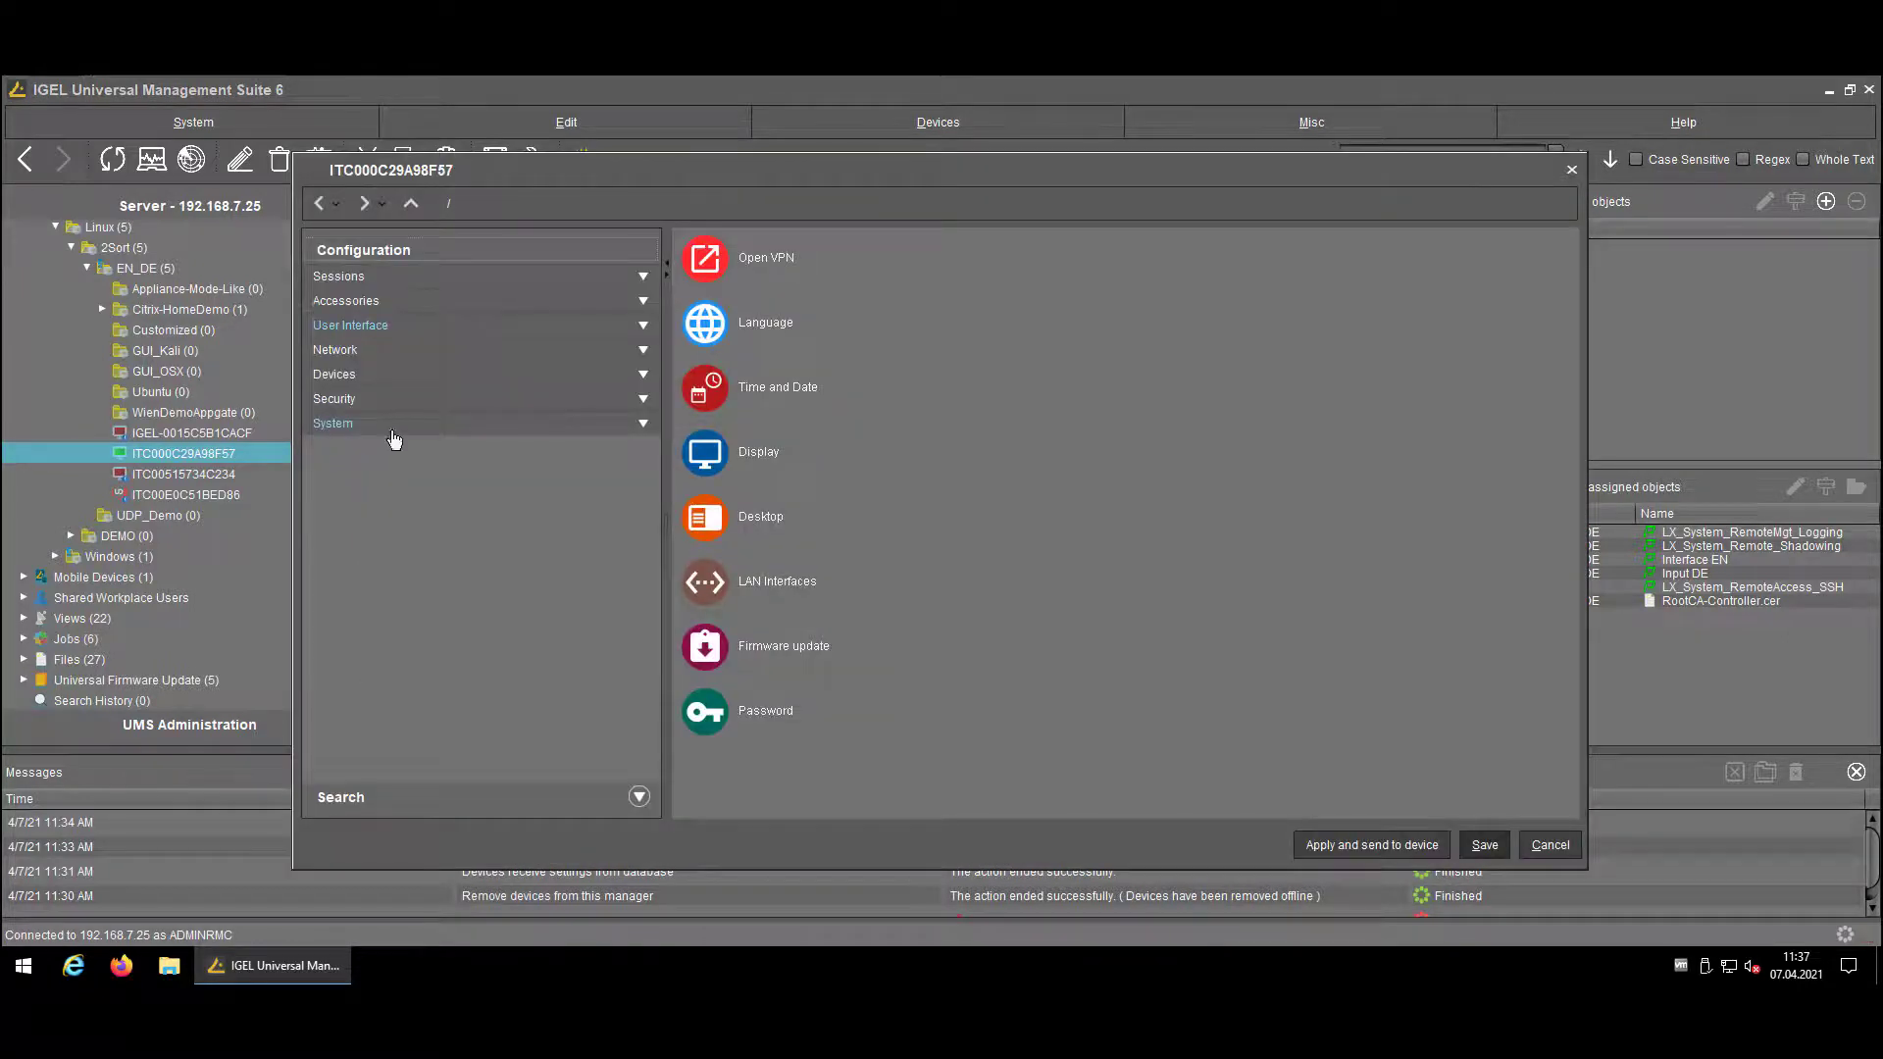
pyautogui.click(393, 437)
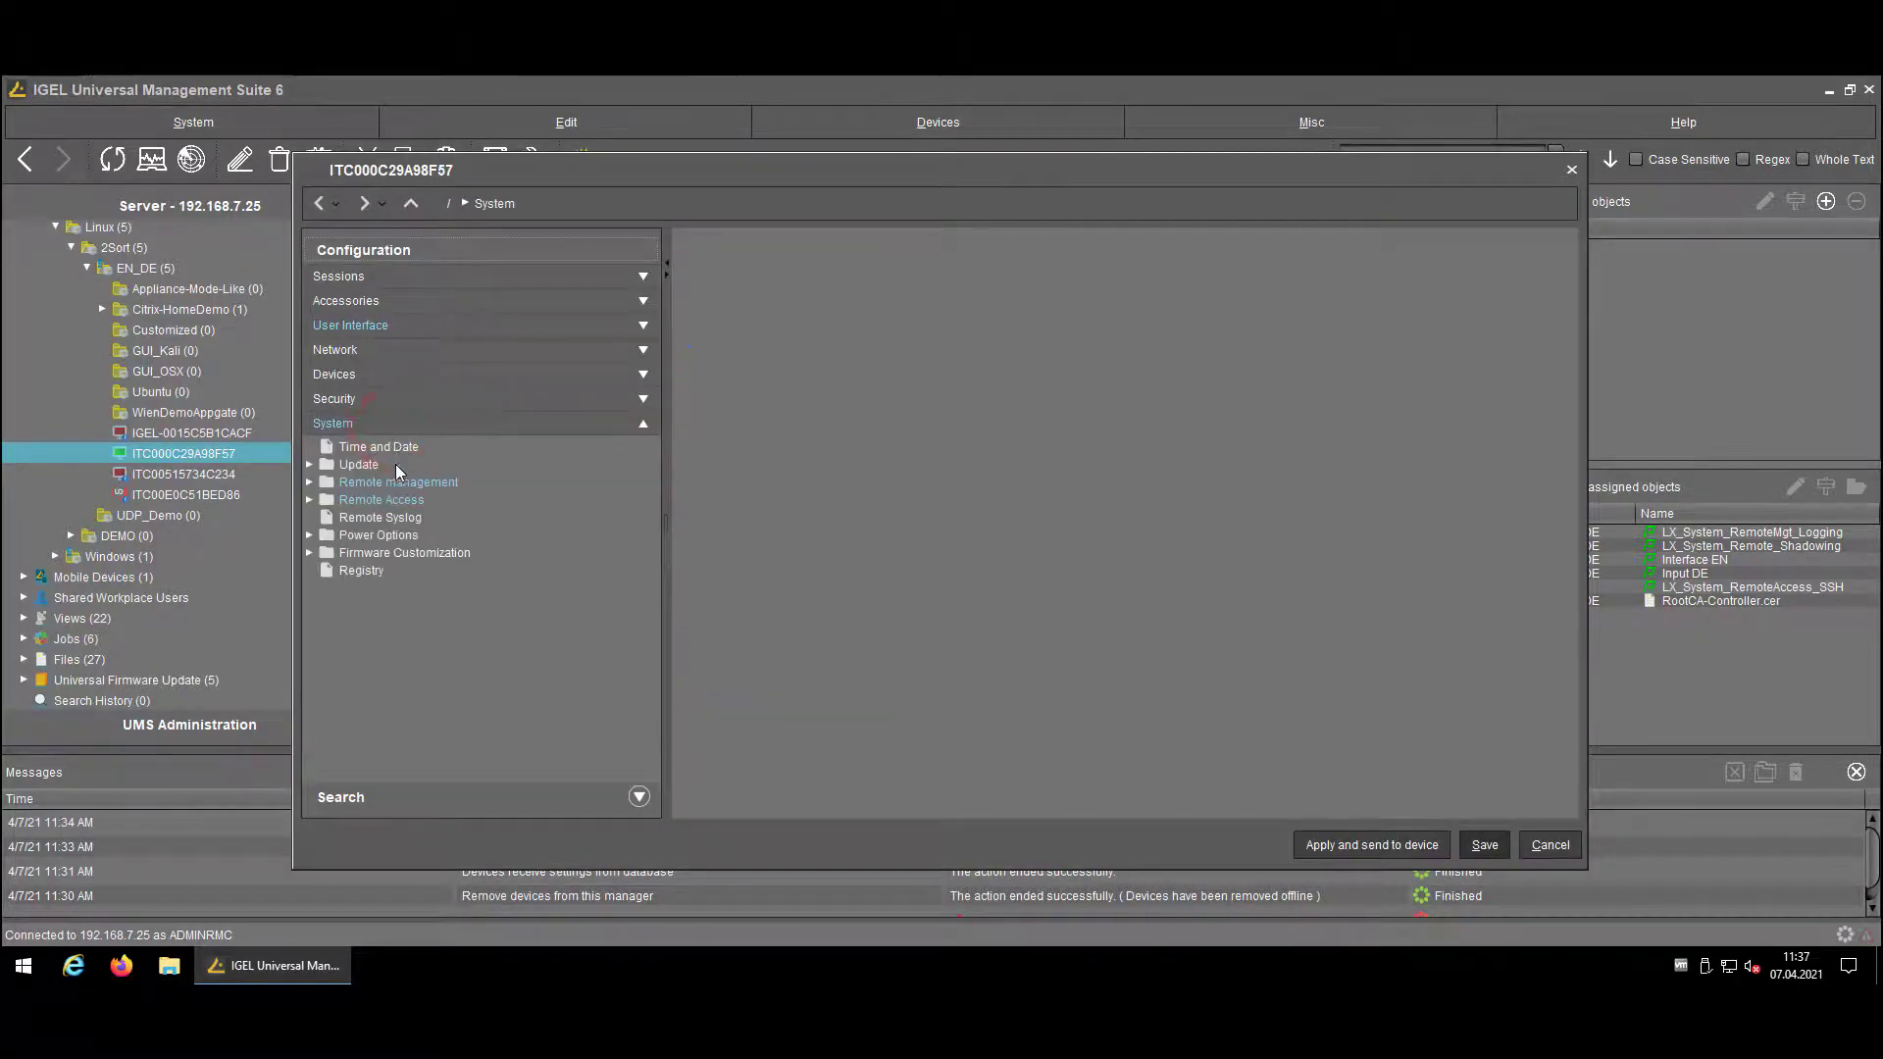
pyautogui.click(393, 481)
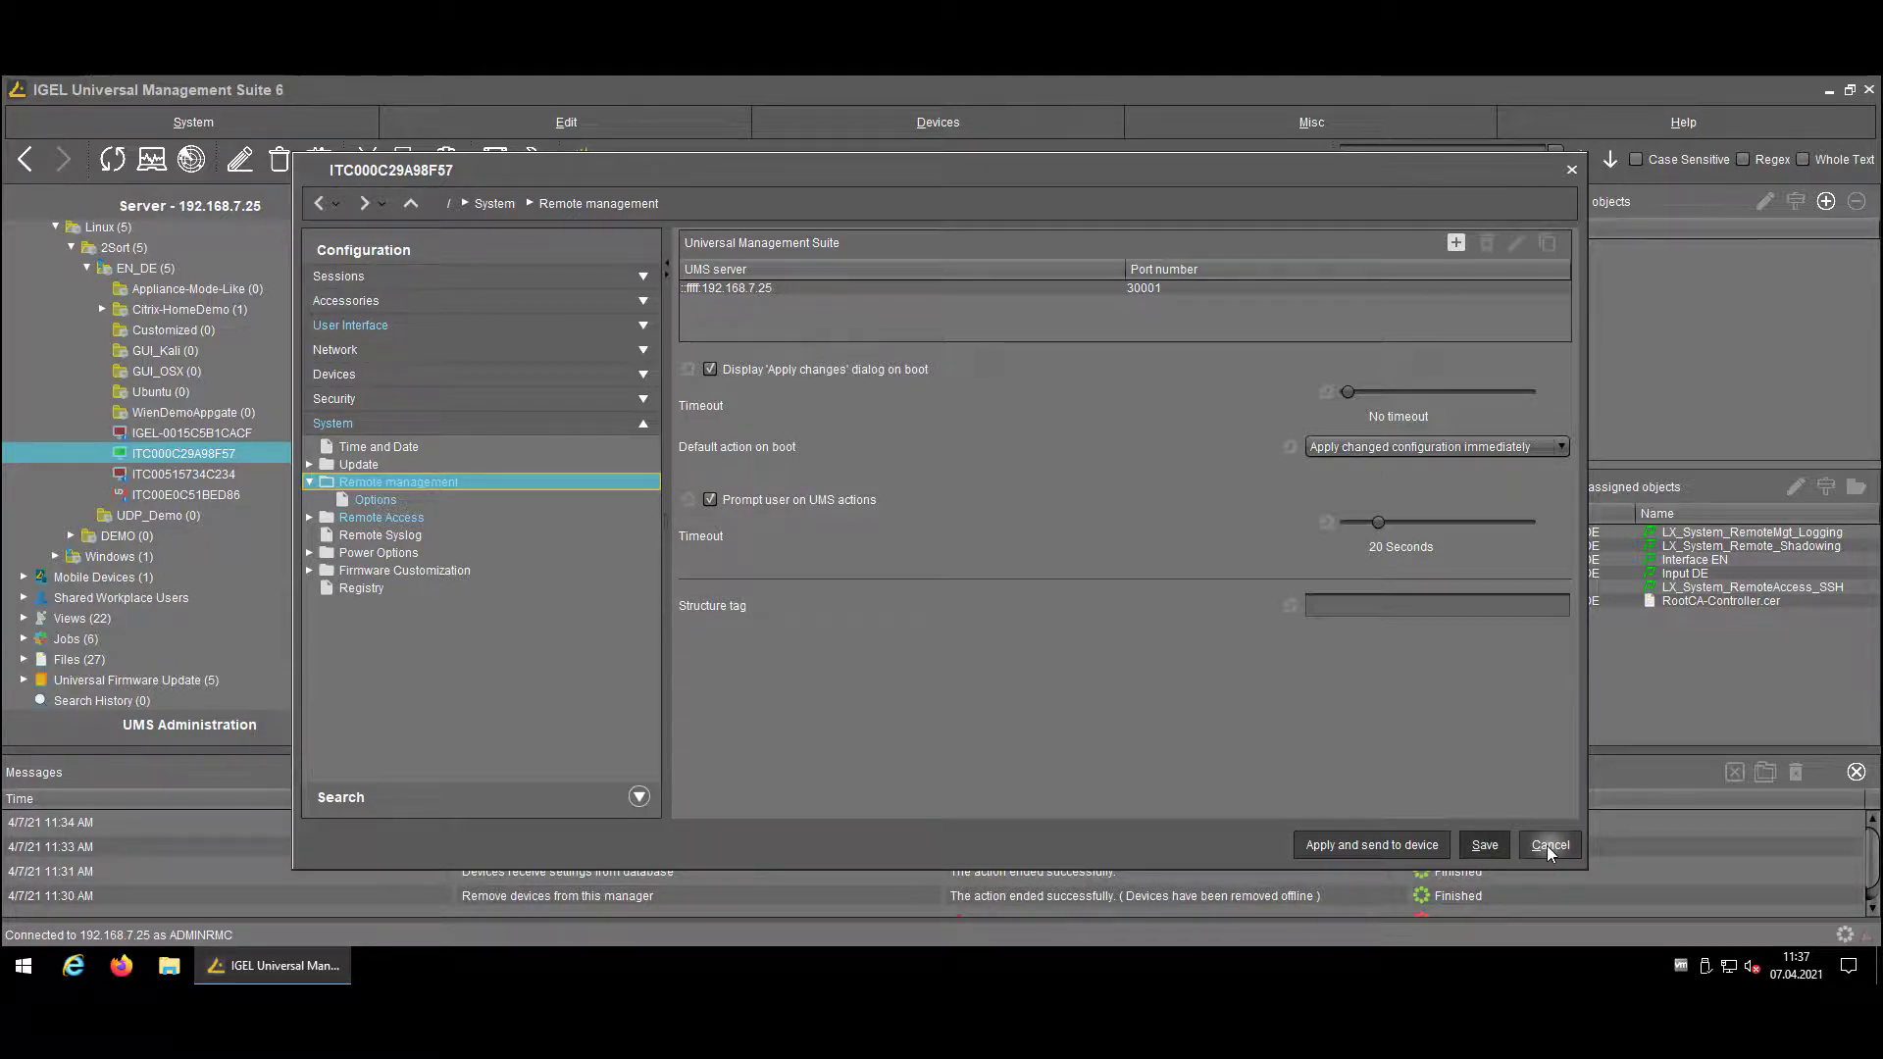
pyautogui.click(1548, 845)
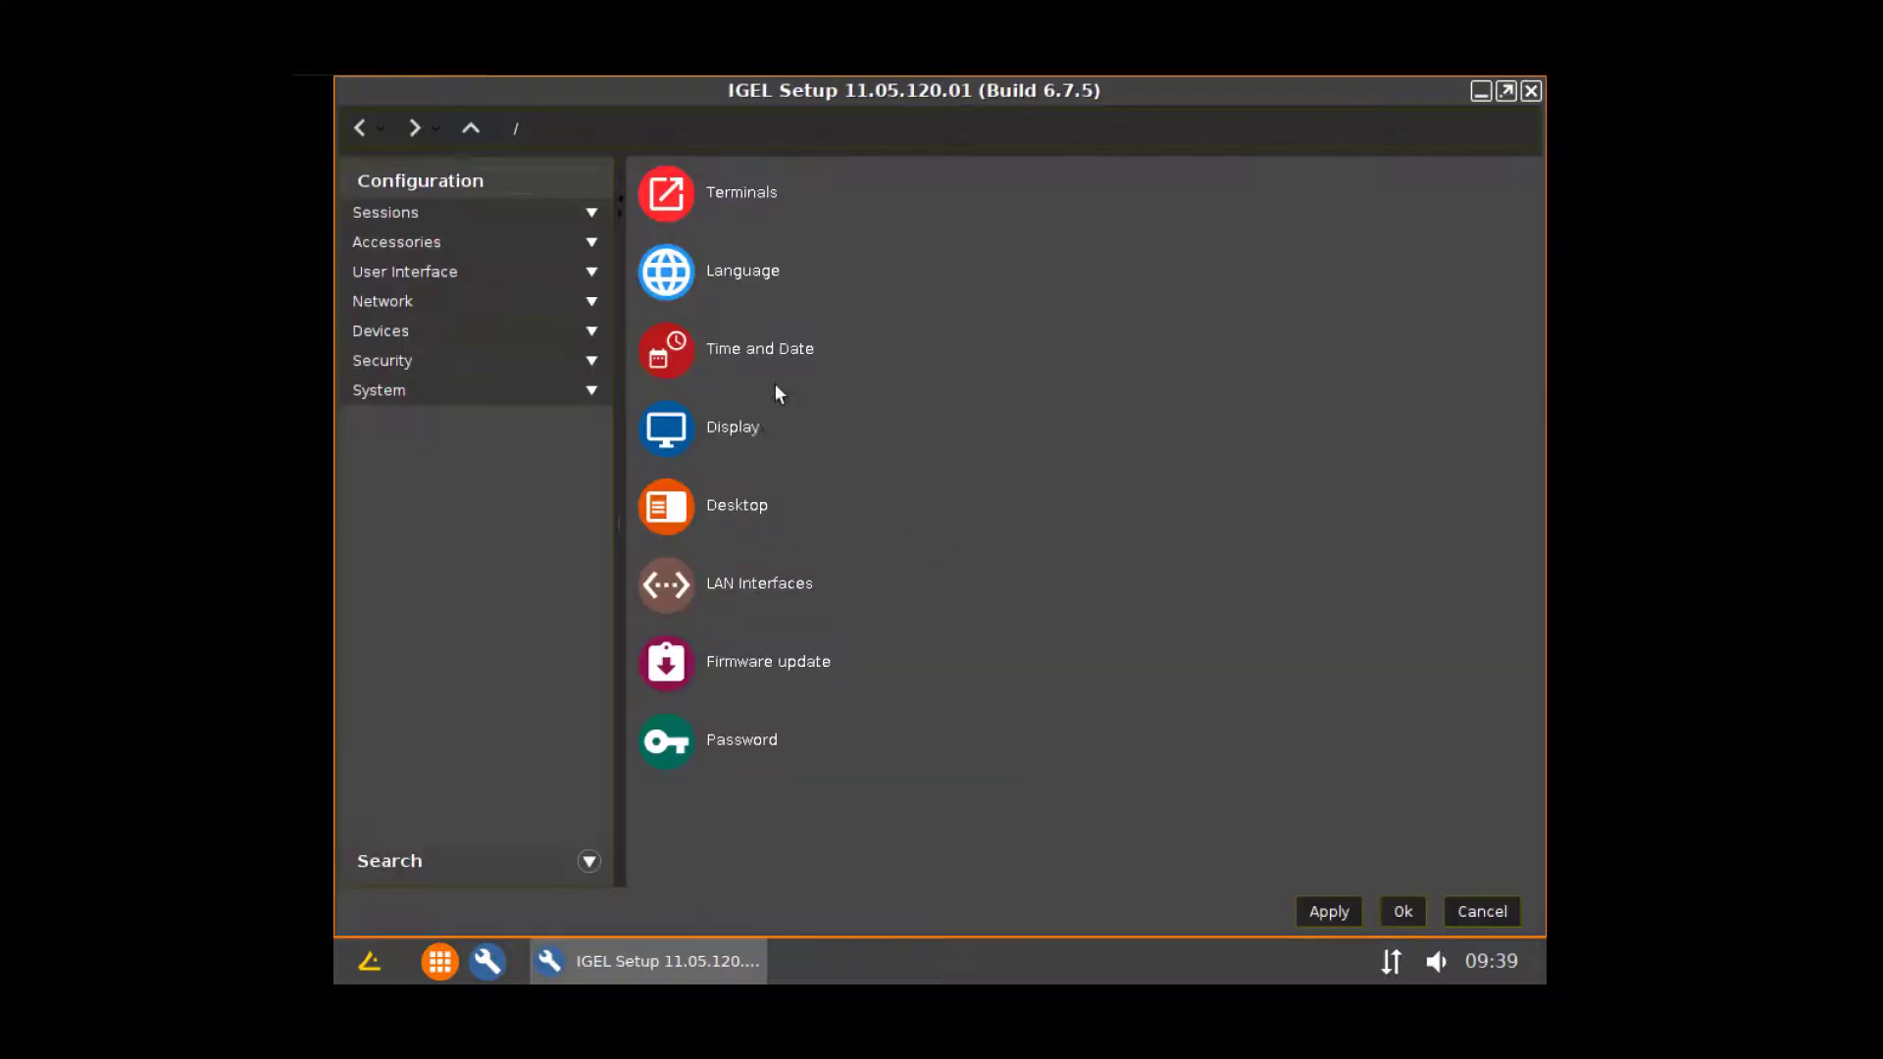
# - Add a Local Terminal session under Accessories > Terminals in IGEL Setup
pyautogui.click(475, 241)
pyautogui.click(422, 291)
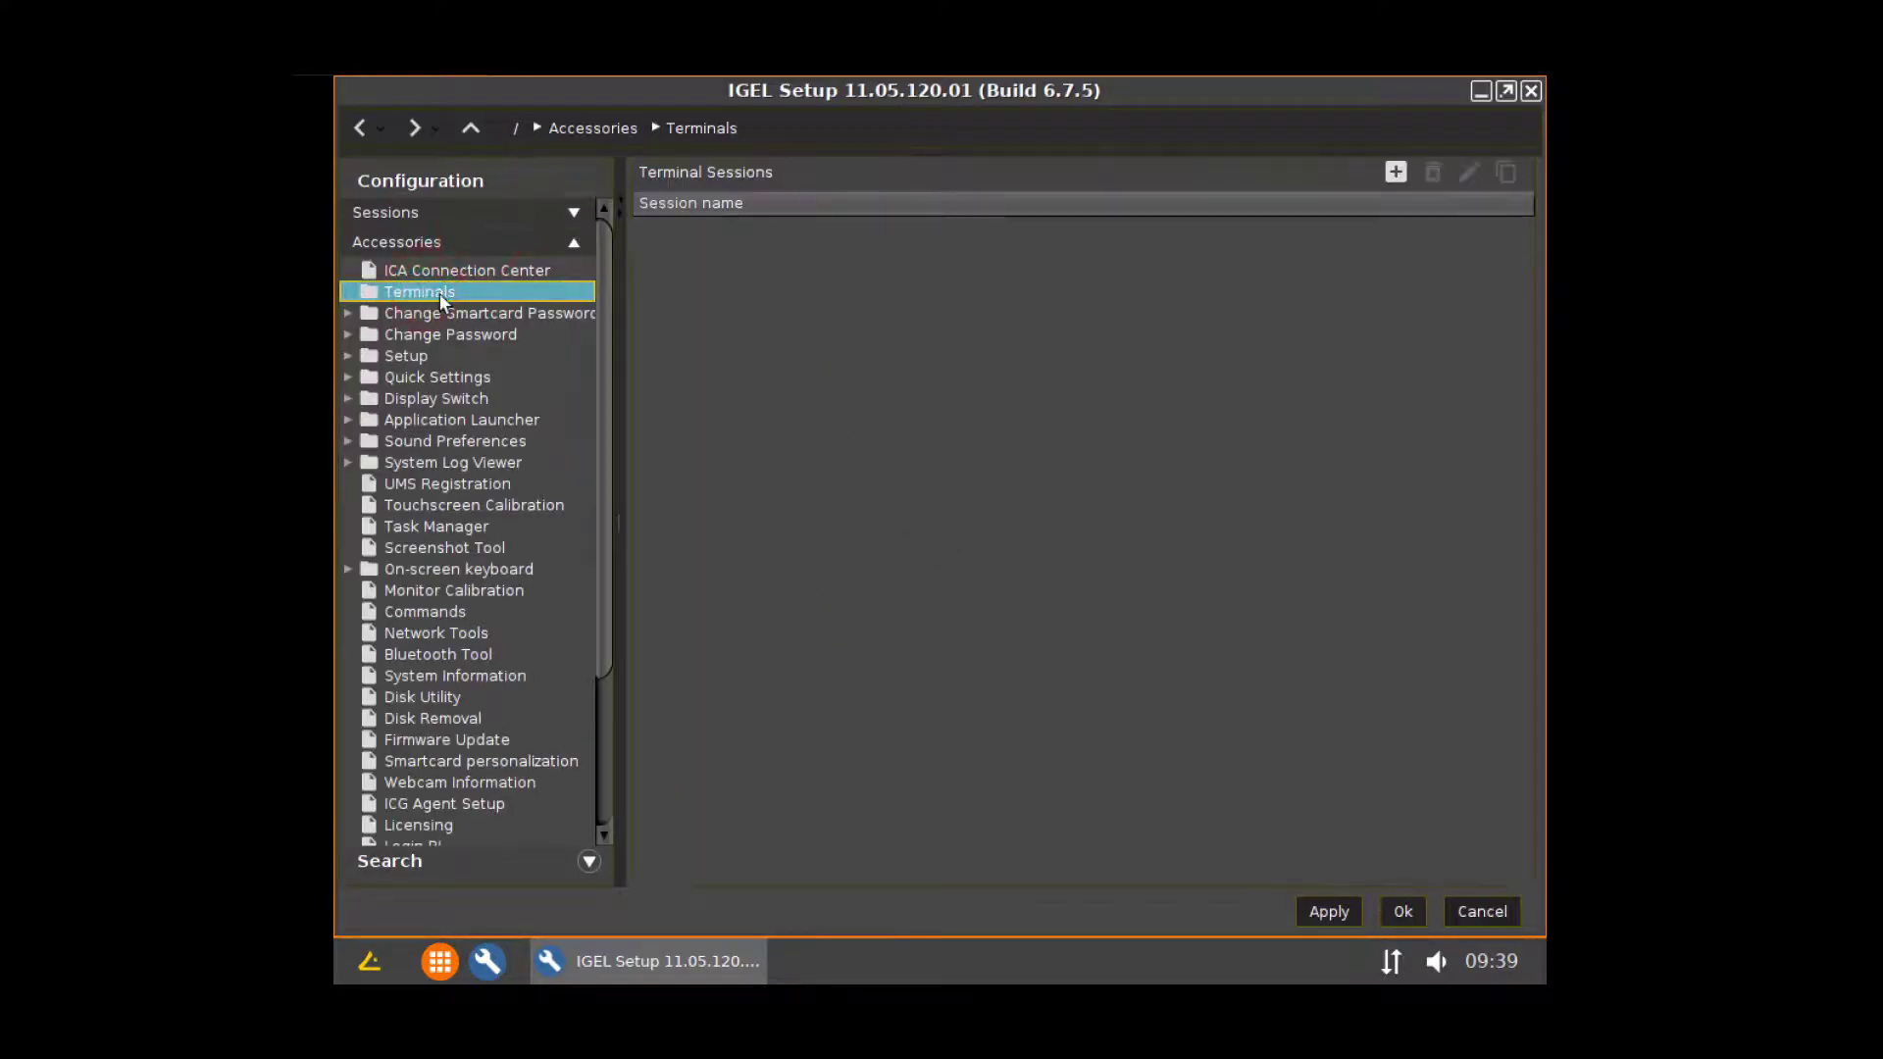
pyautogui.click(1397, 174)
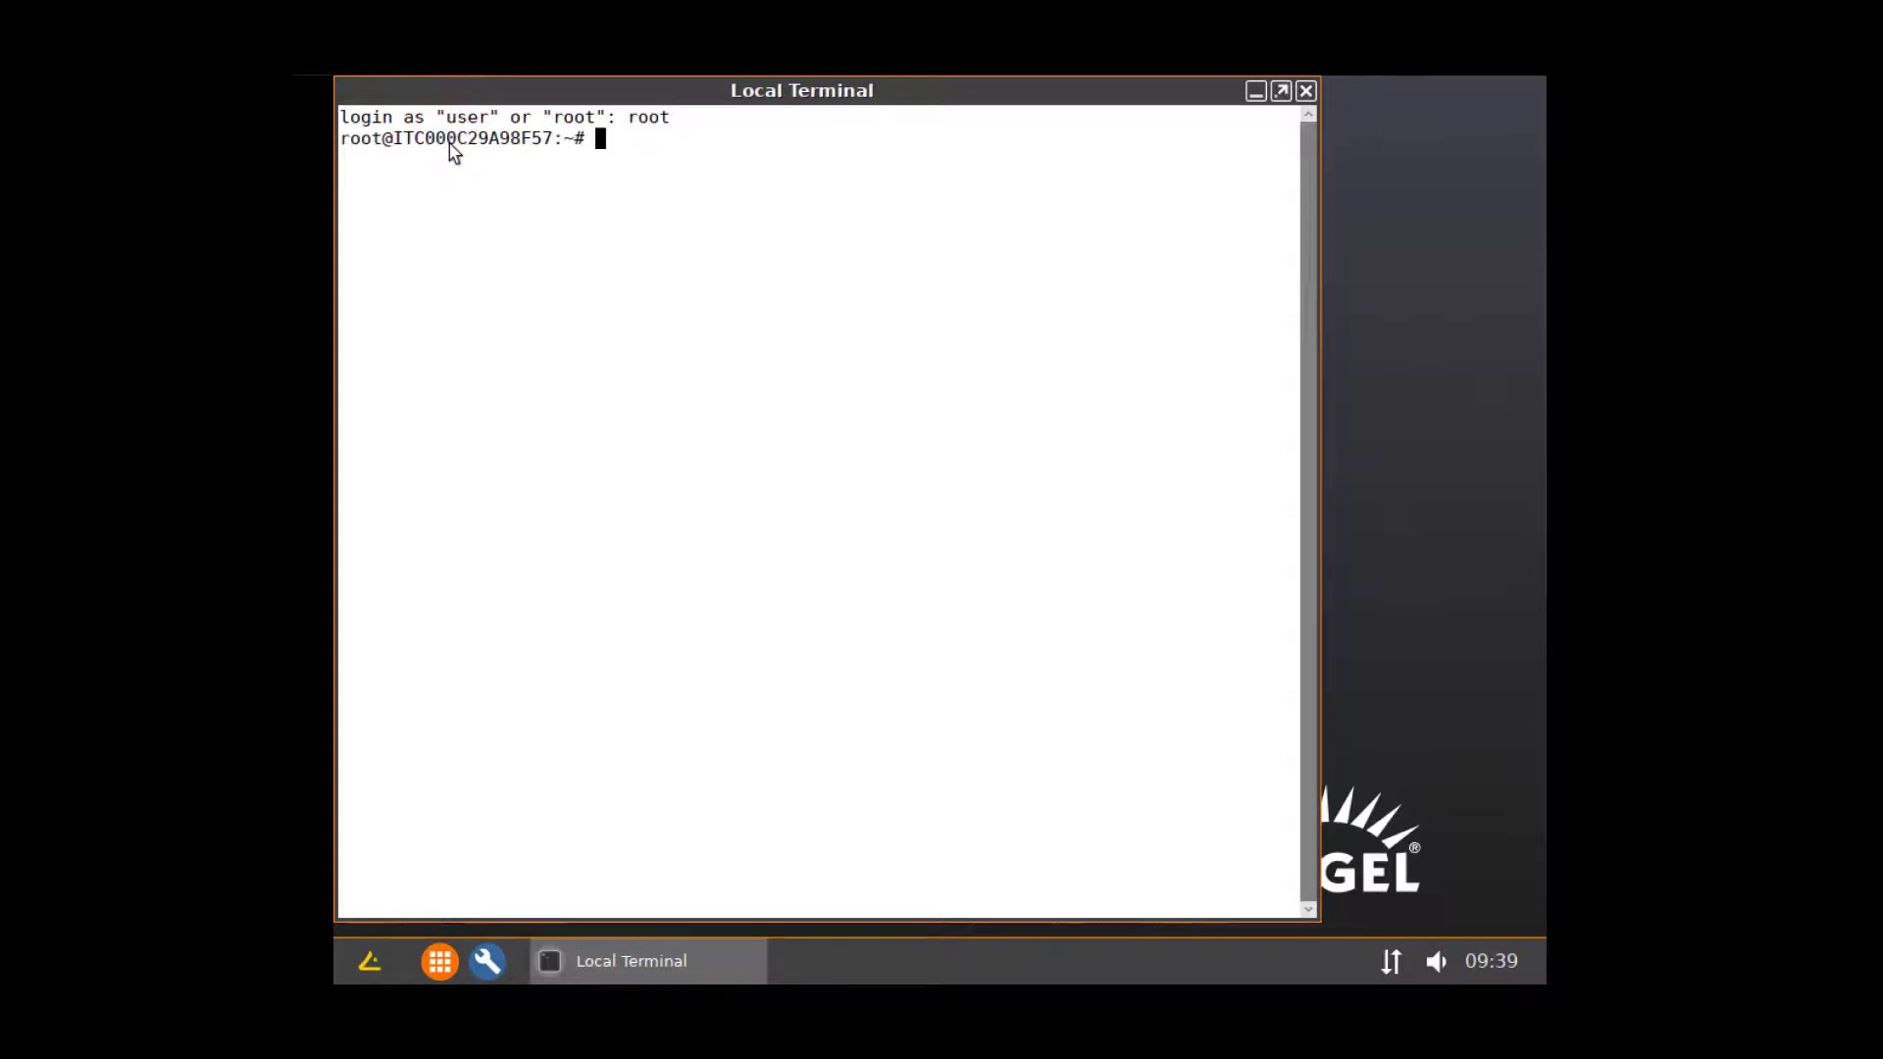
# - Change to /wfs, list its files with ll, and remove server.crt
pyautogui.write('cd /wfs')
pyautogui.press('Return')
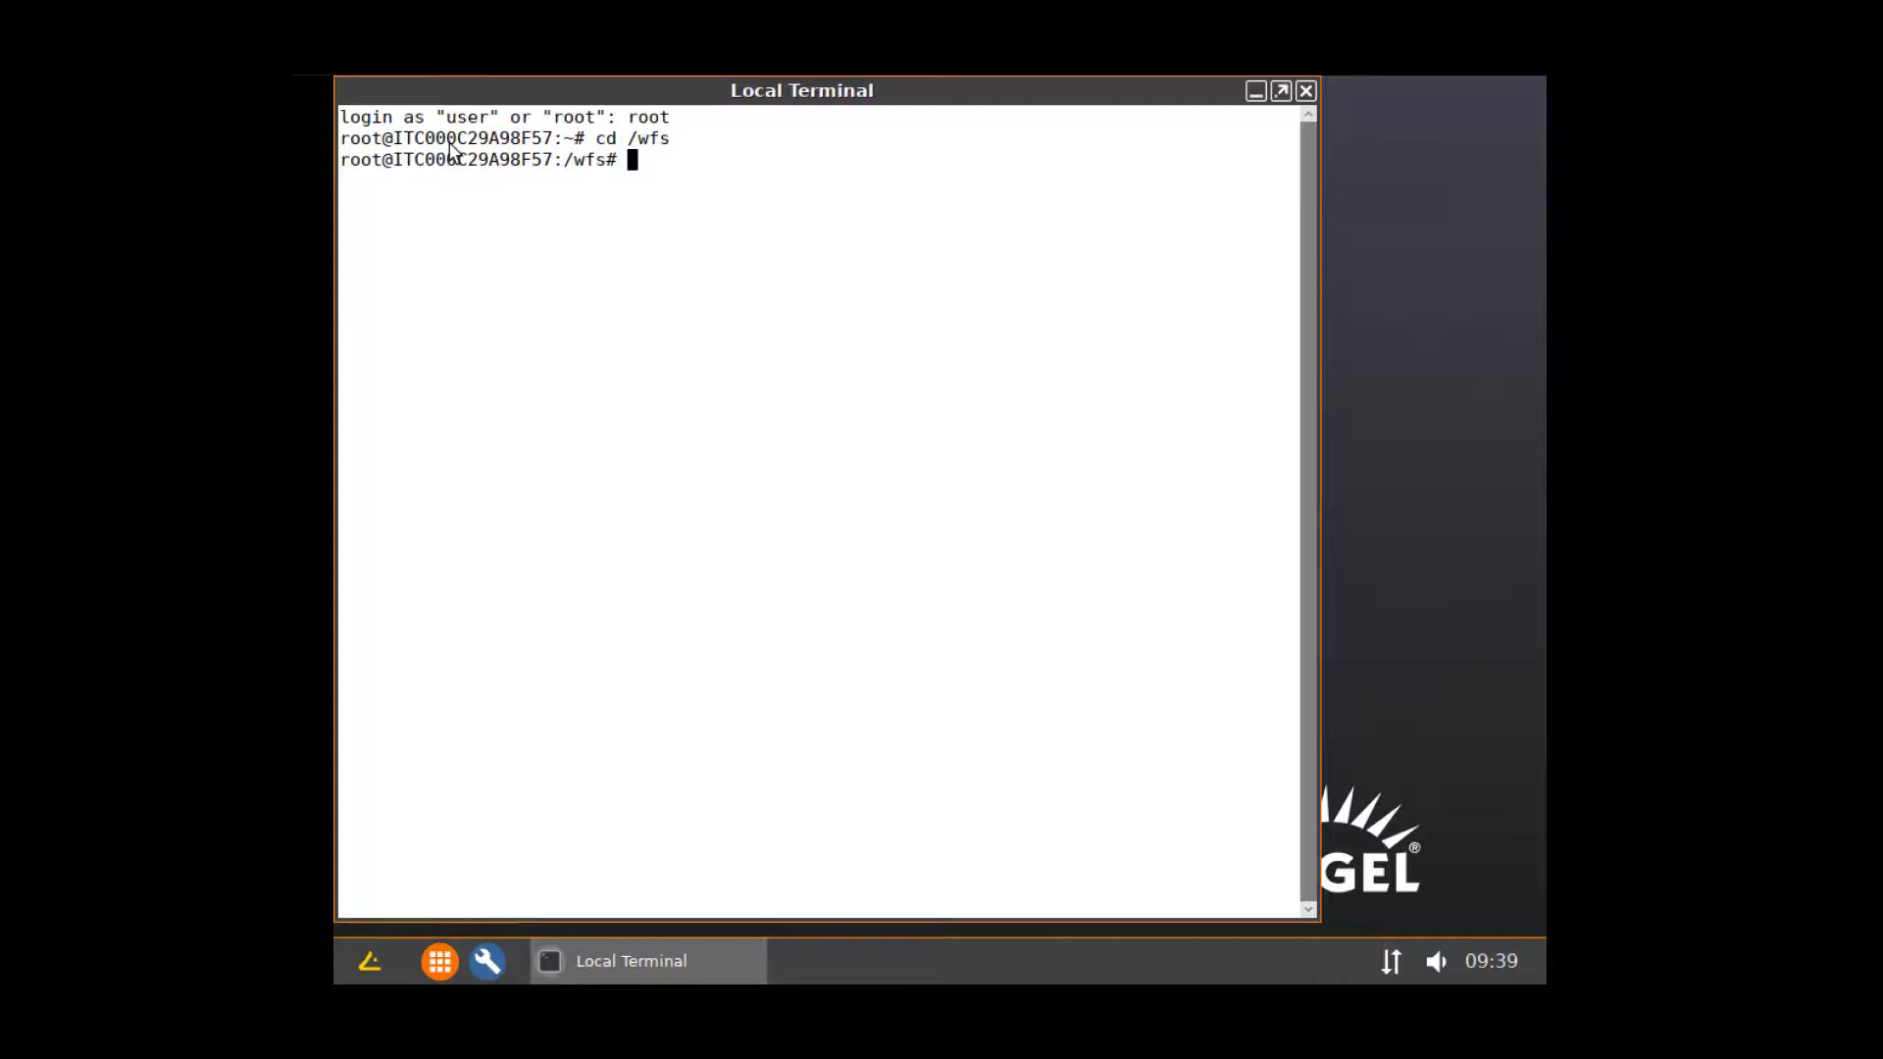
pyautogui.write('ll')
pyautogui.press('Return')
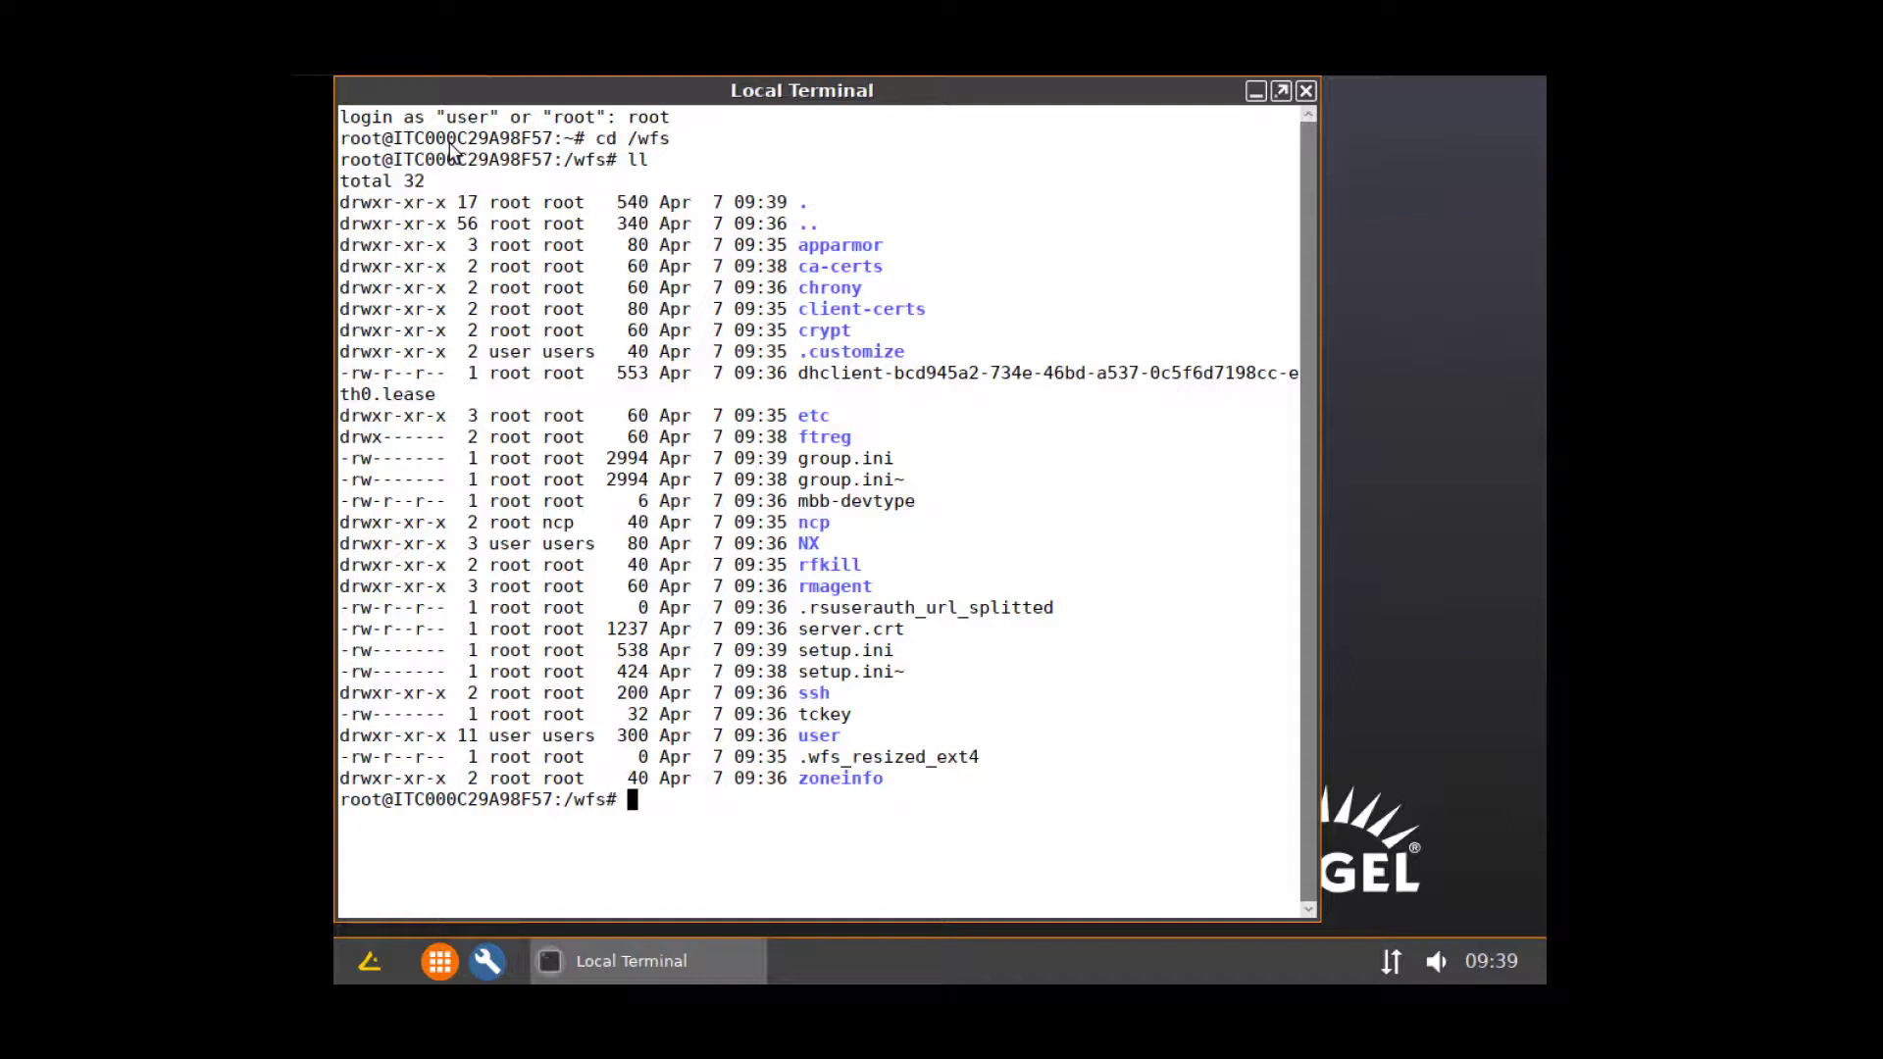
pyautogui.write('rm server')
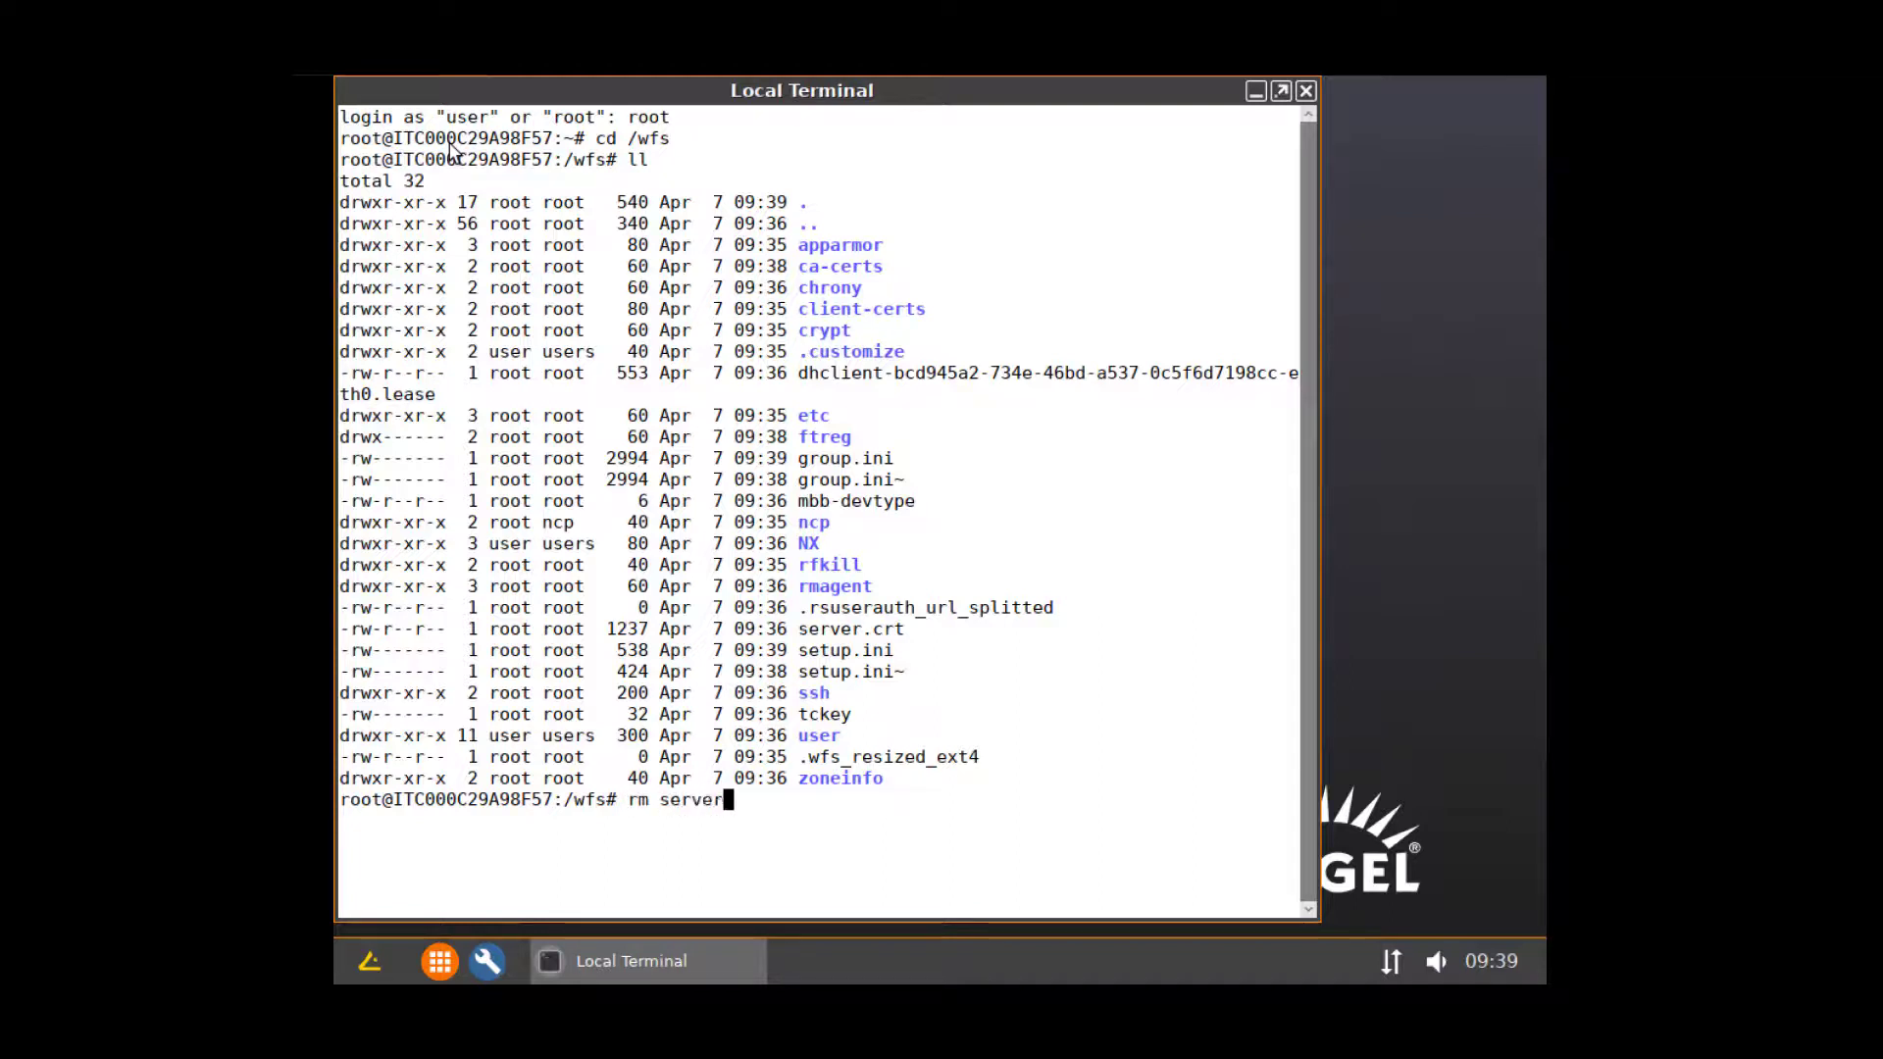
pyautogui.write('.c')
pyautogui.write('rt')
pyautogui.press('Return')
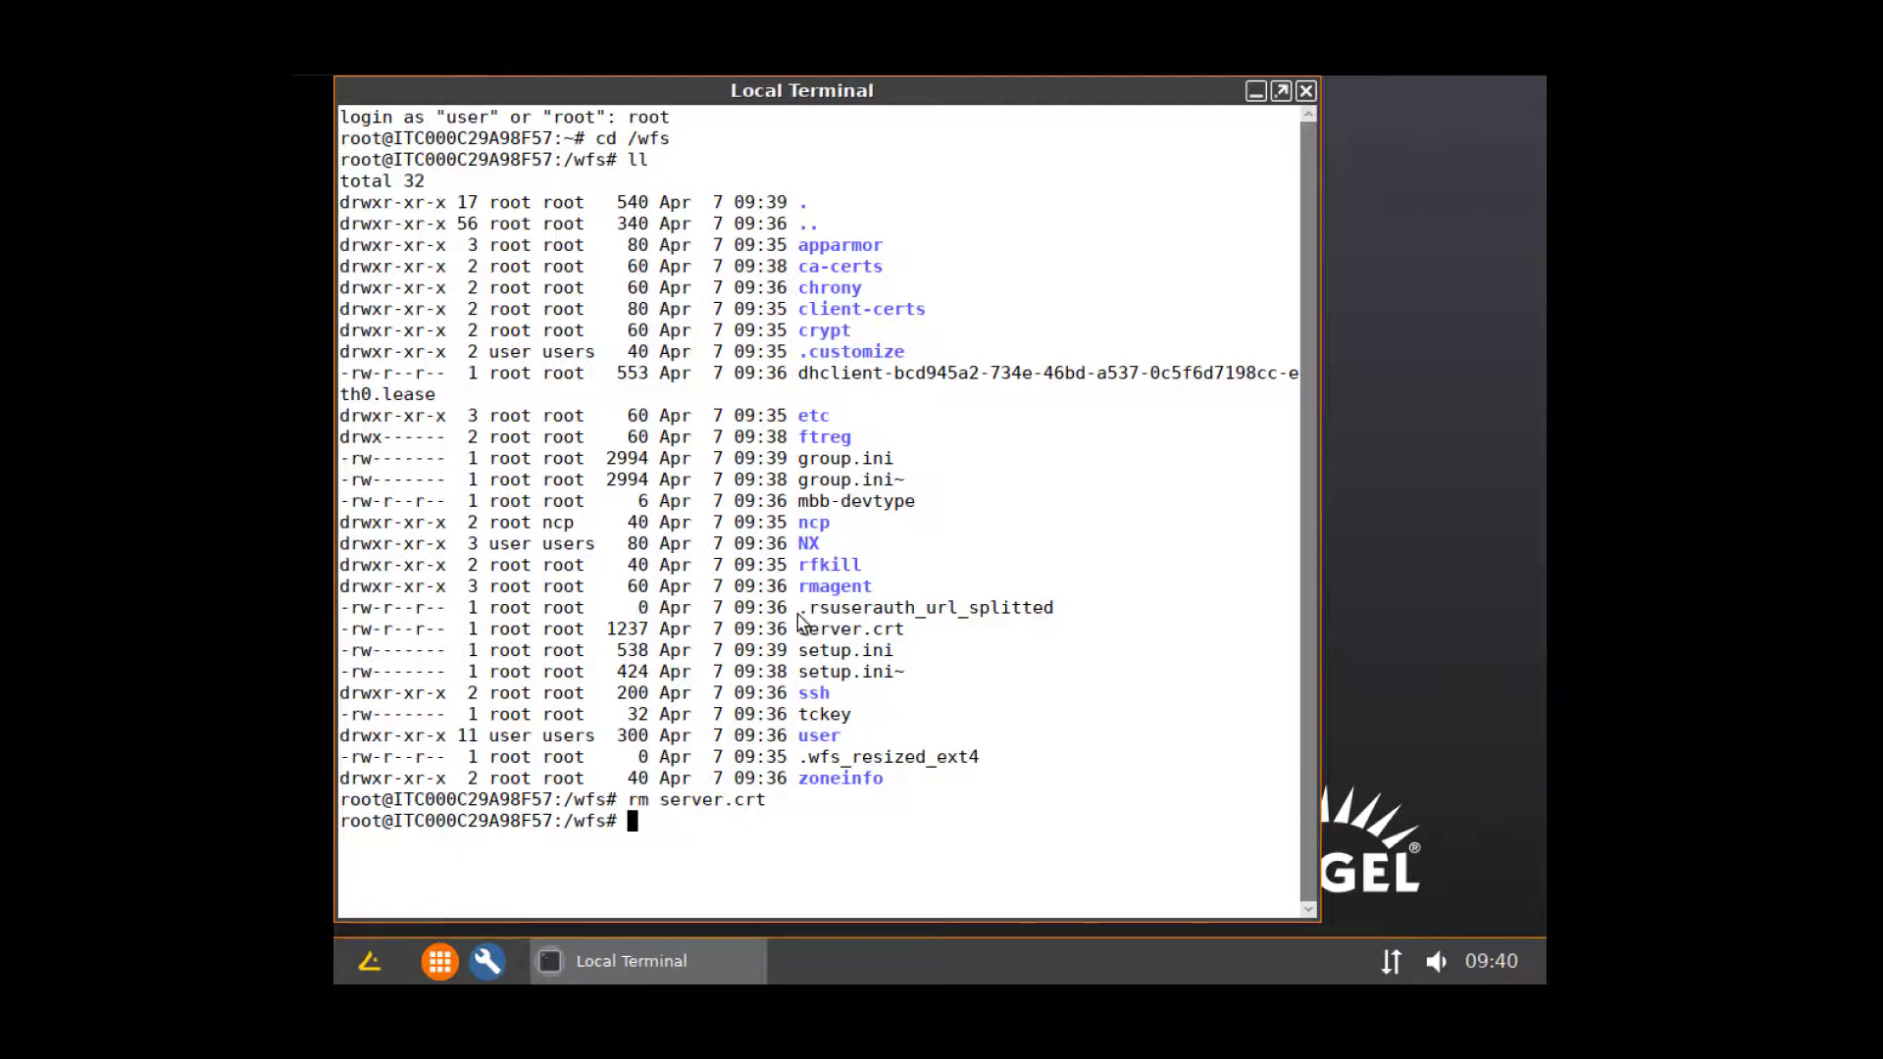
# - Run reset_to_defaults, answer 'yes' to the warning, and type reboot at the prompt
pyautogui.write('reset_to_def')
pyautogui.press('Tab')
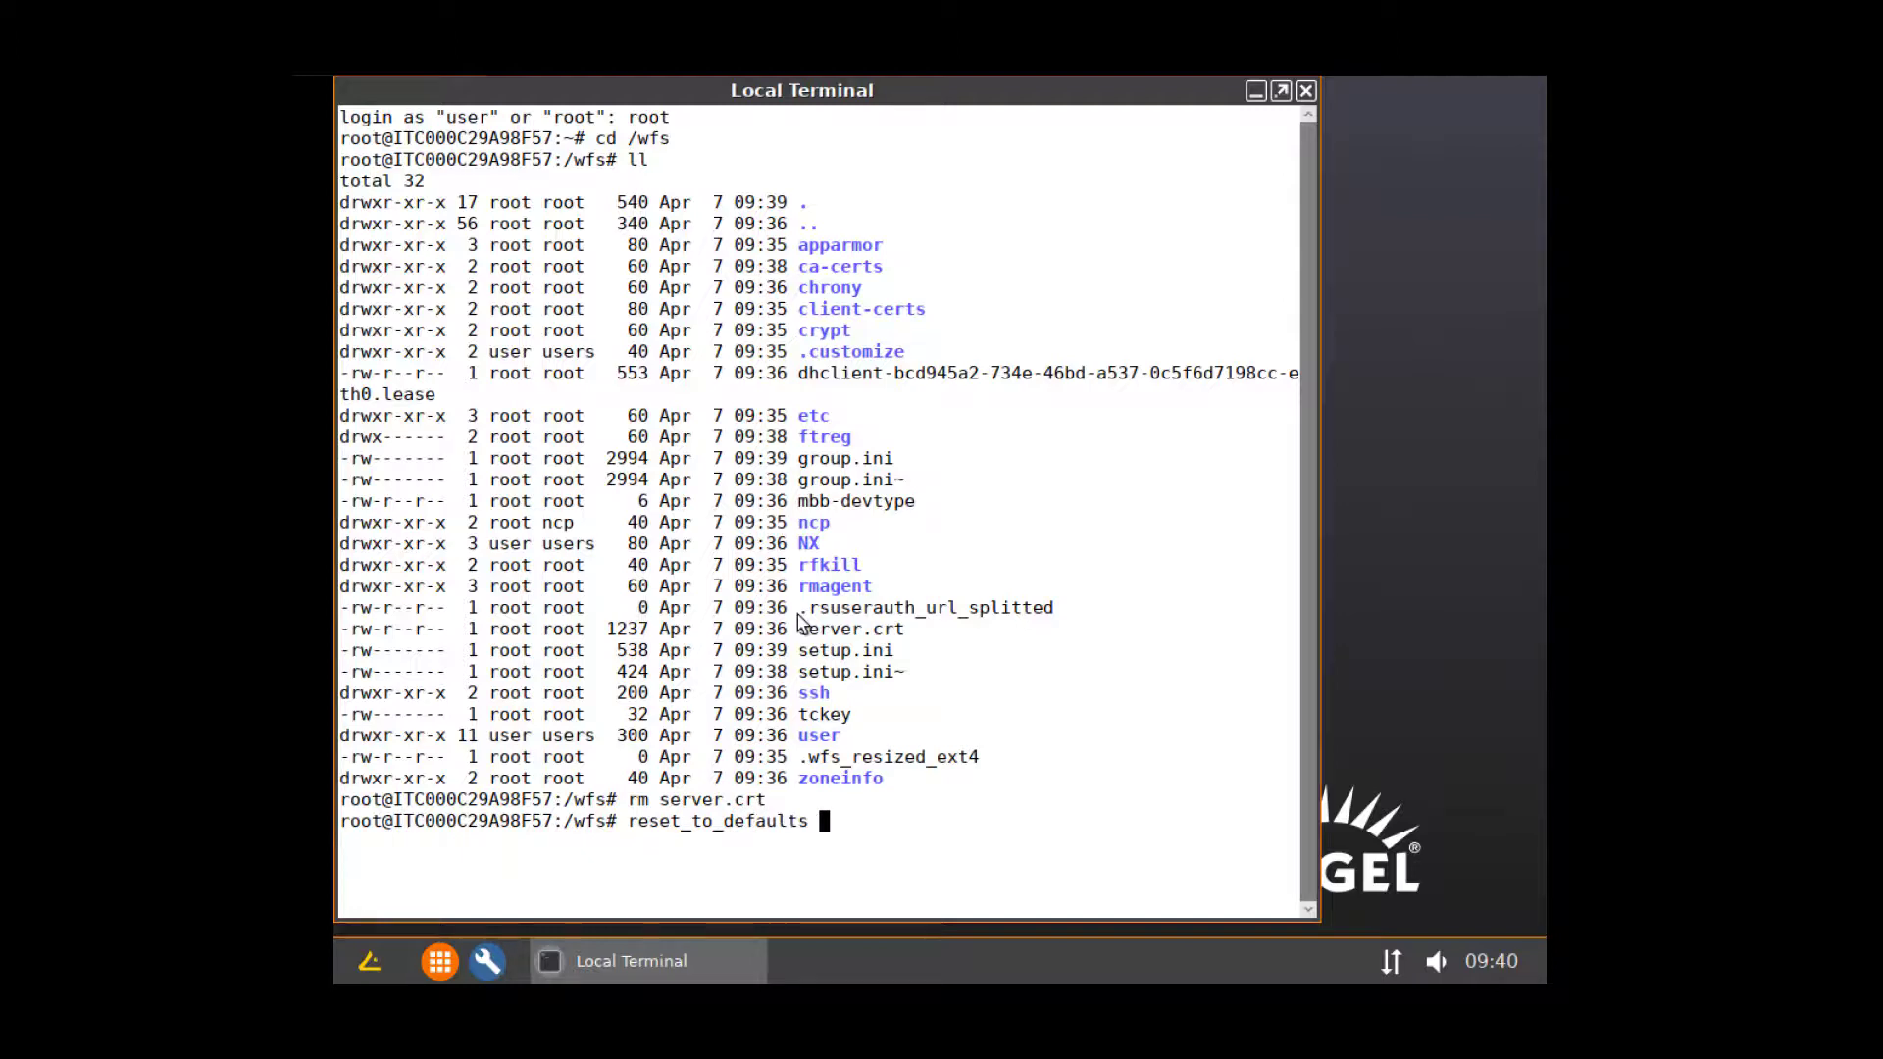
pyautogui.press('Return')
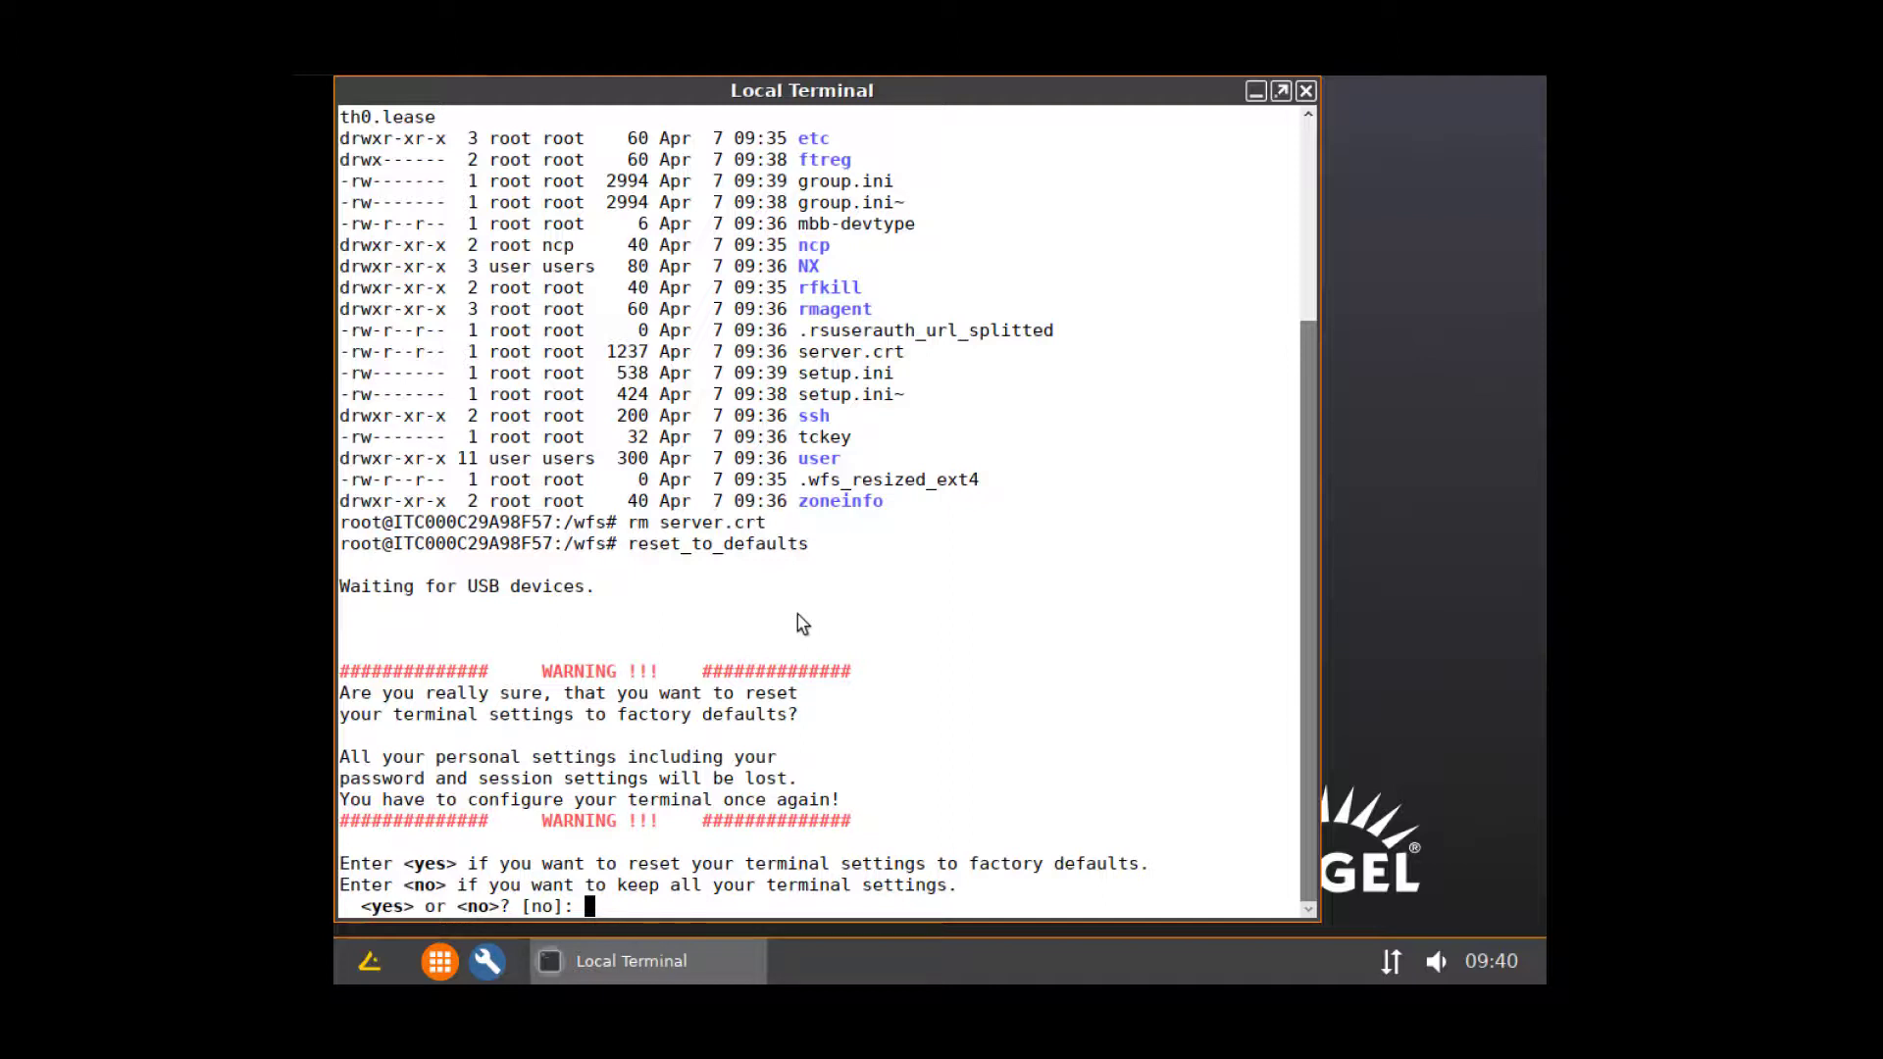
pyautogui.write('yes')
pyautogui.press('Return')
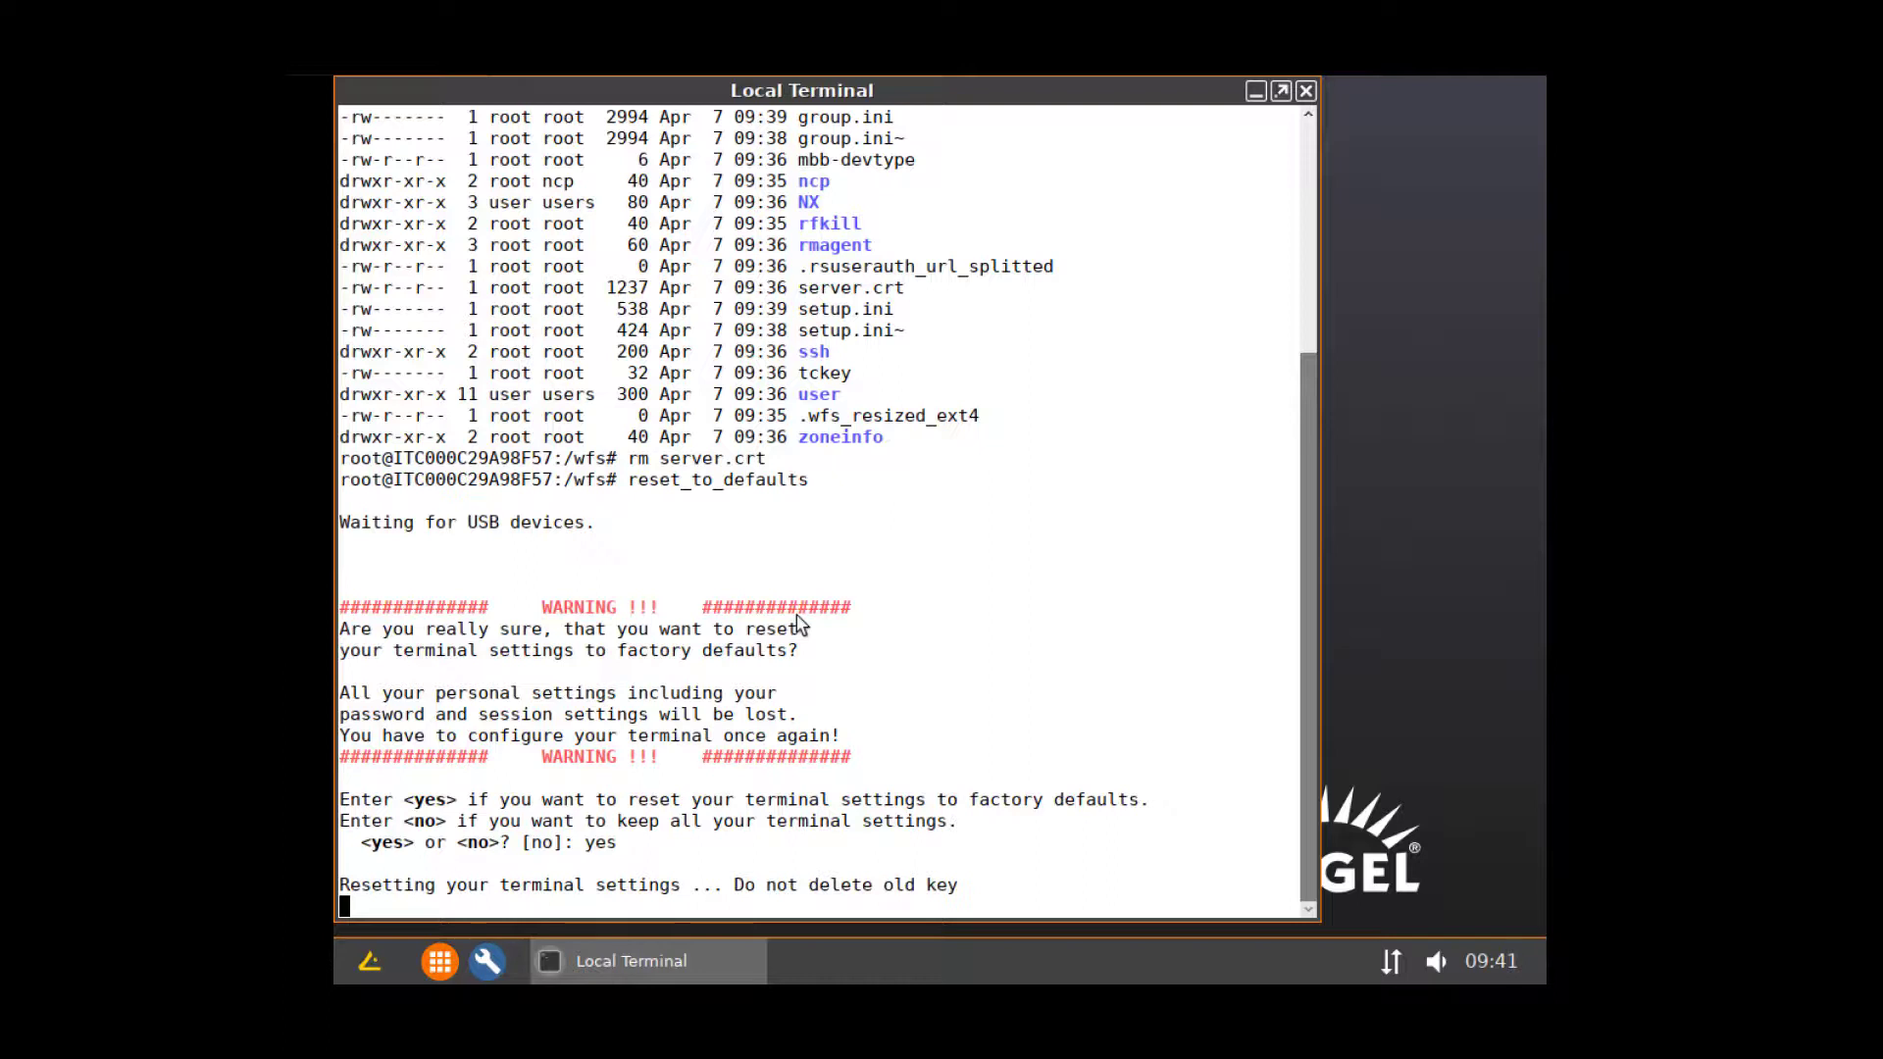
pyautogui.write('reboot')
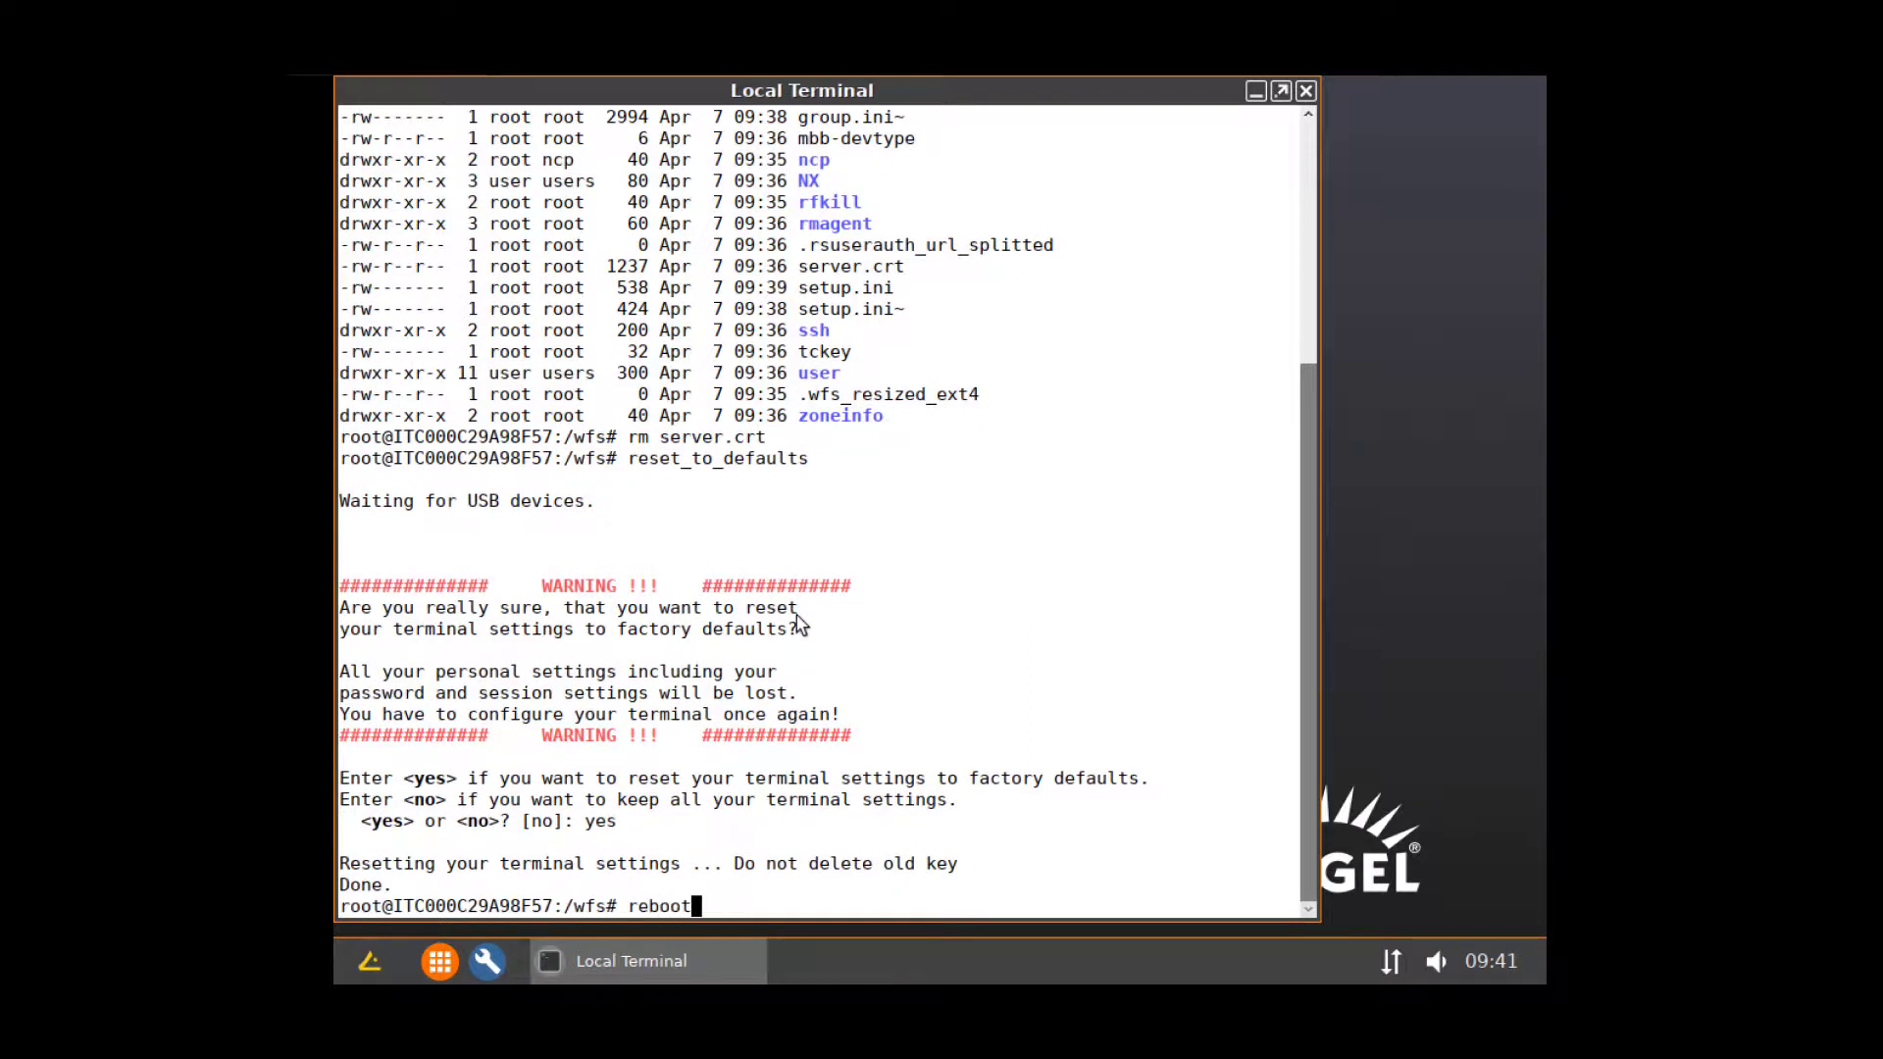
# - Run the reboot command in the terminal to restart the thin client
pyautogui.click(381, 945)
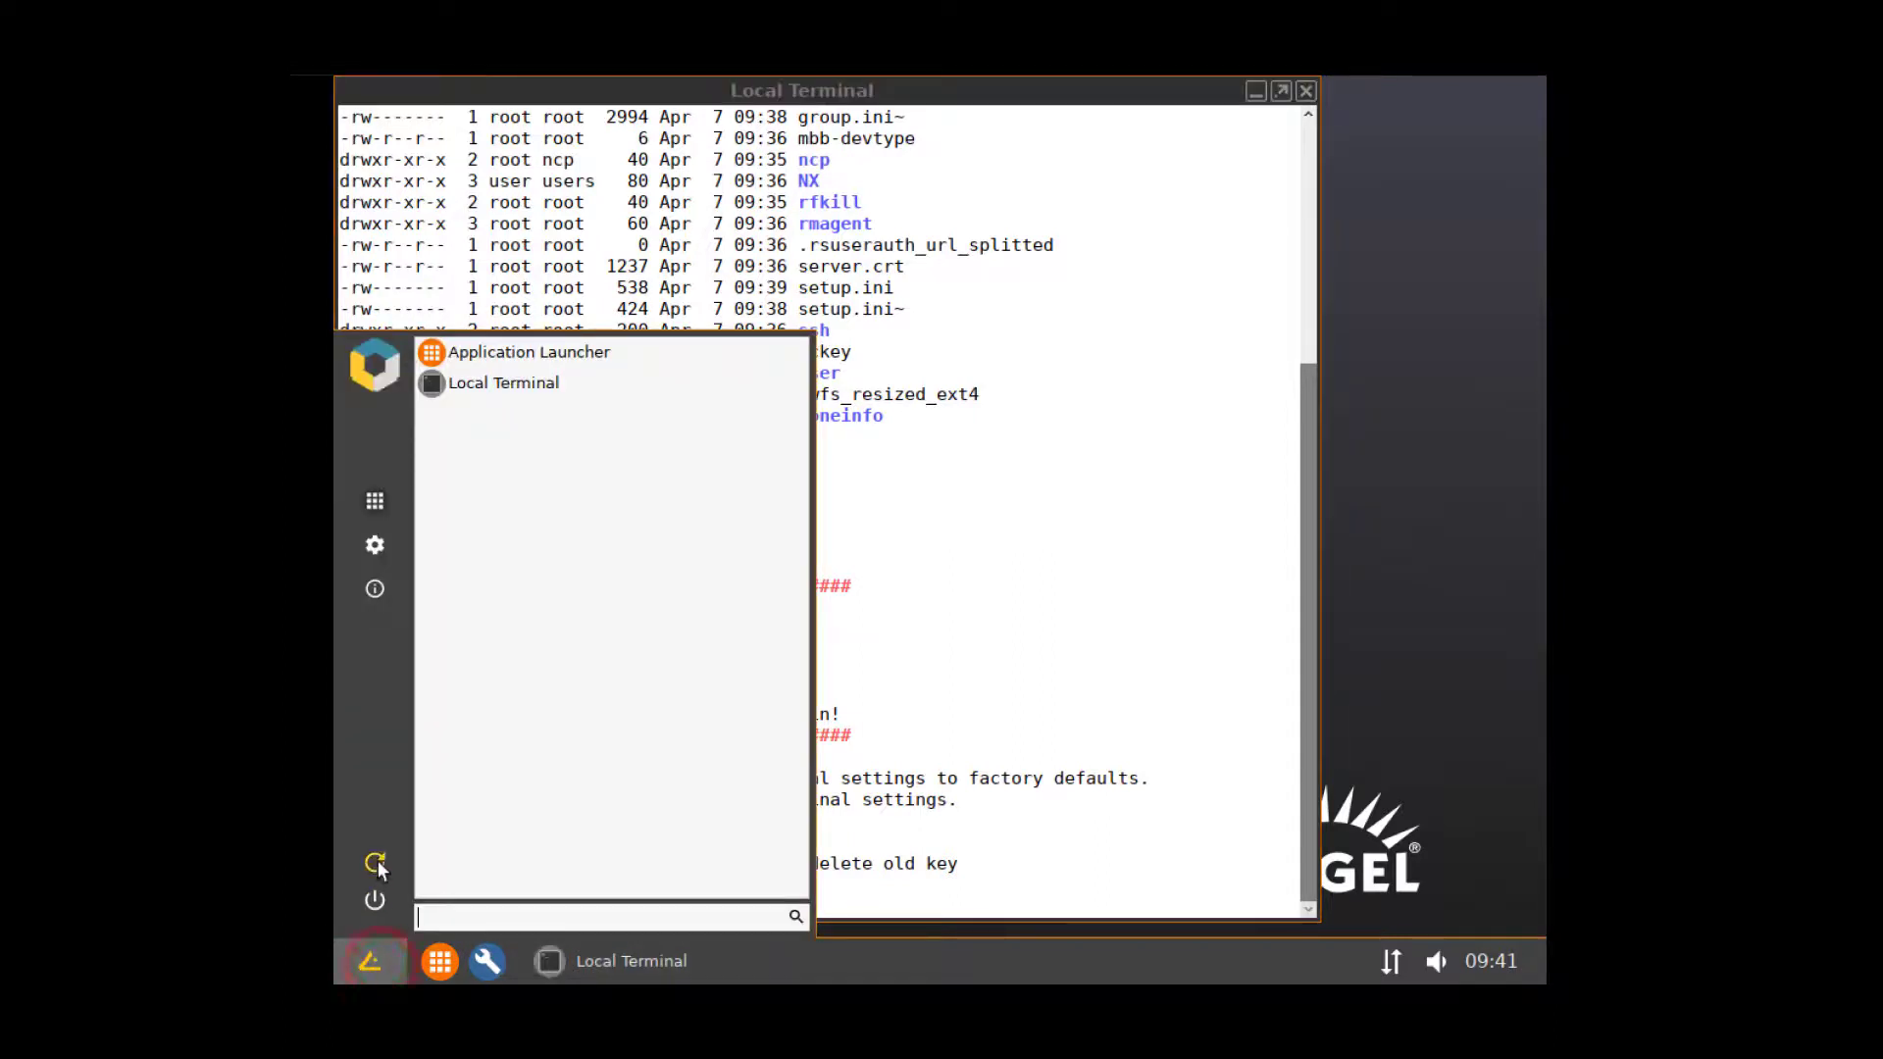
pyautogui.click(932, 913)
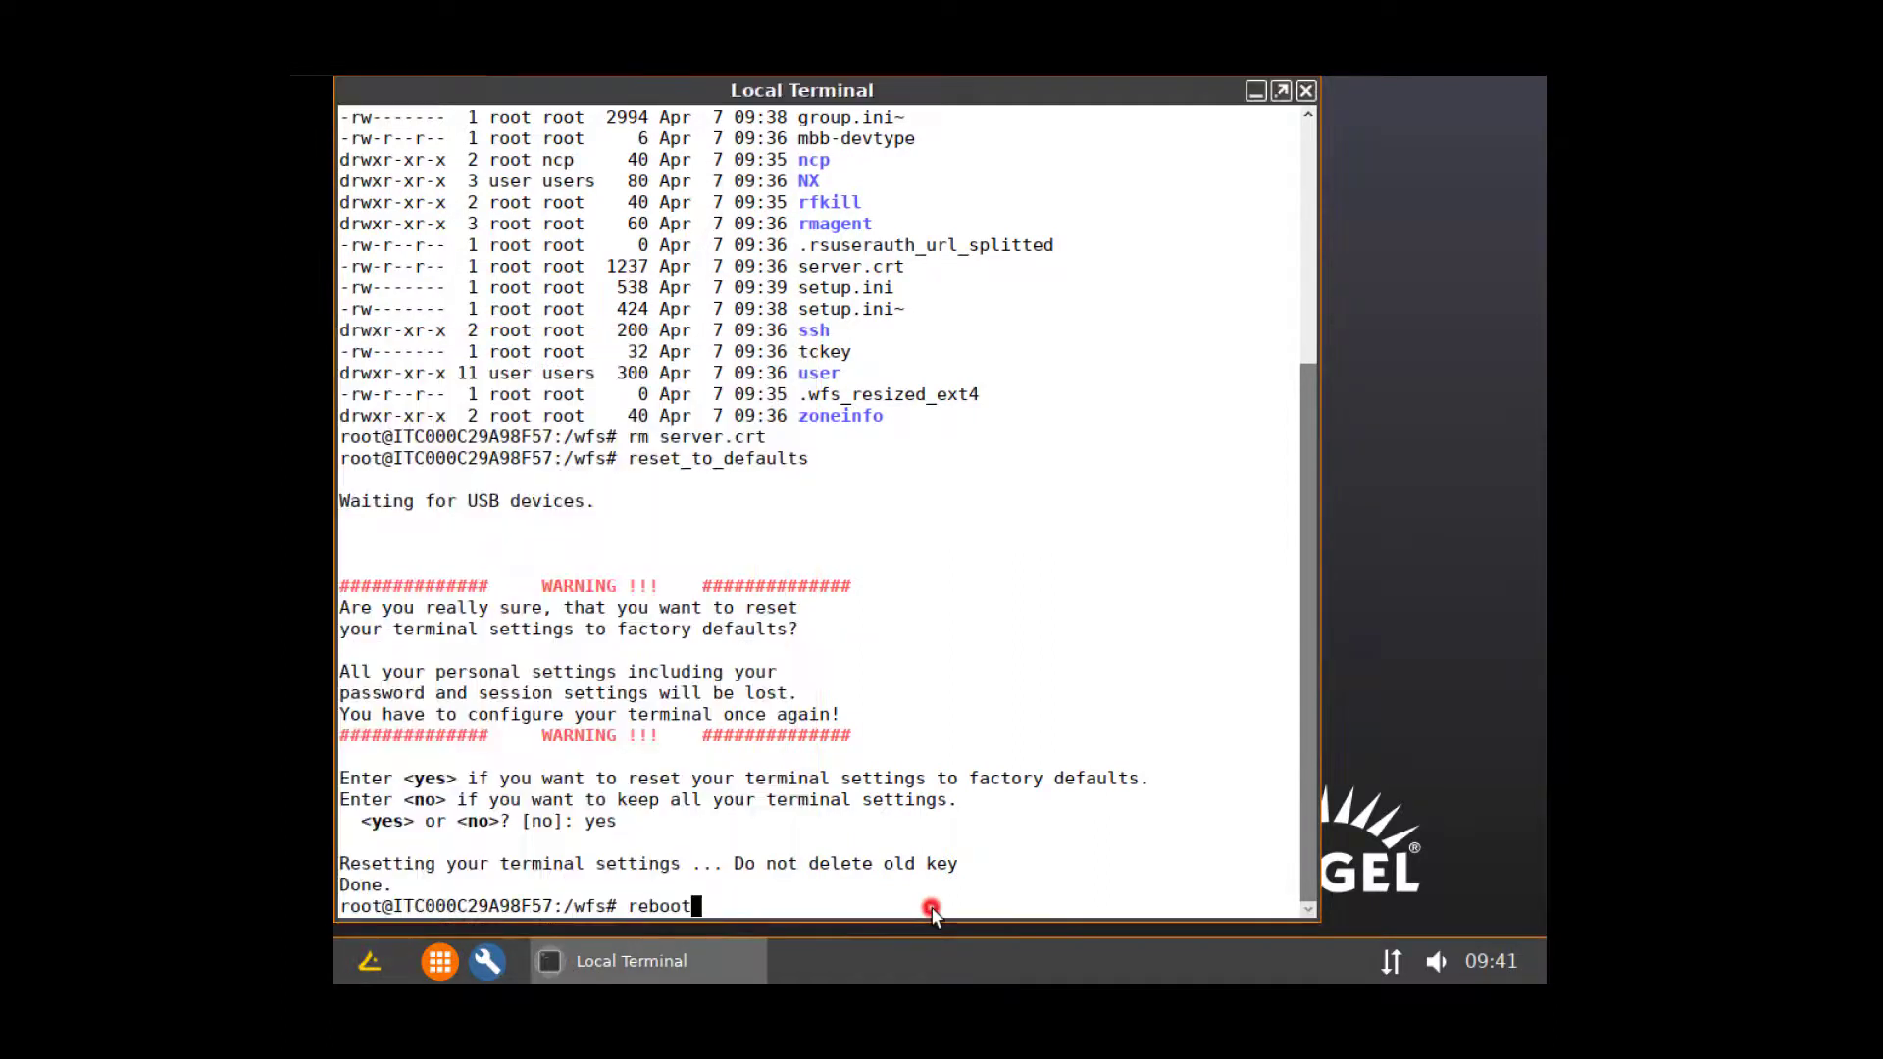
pyautogui.write('reboot')
pyautogui.press('Return')
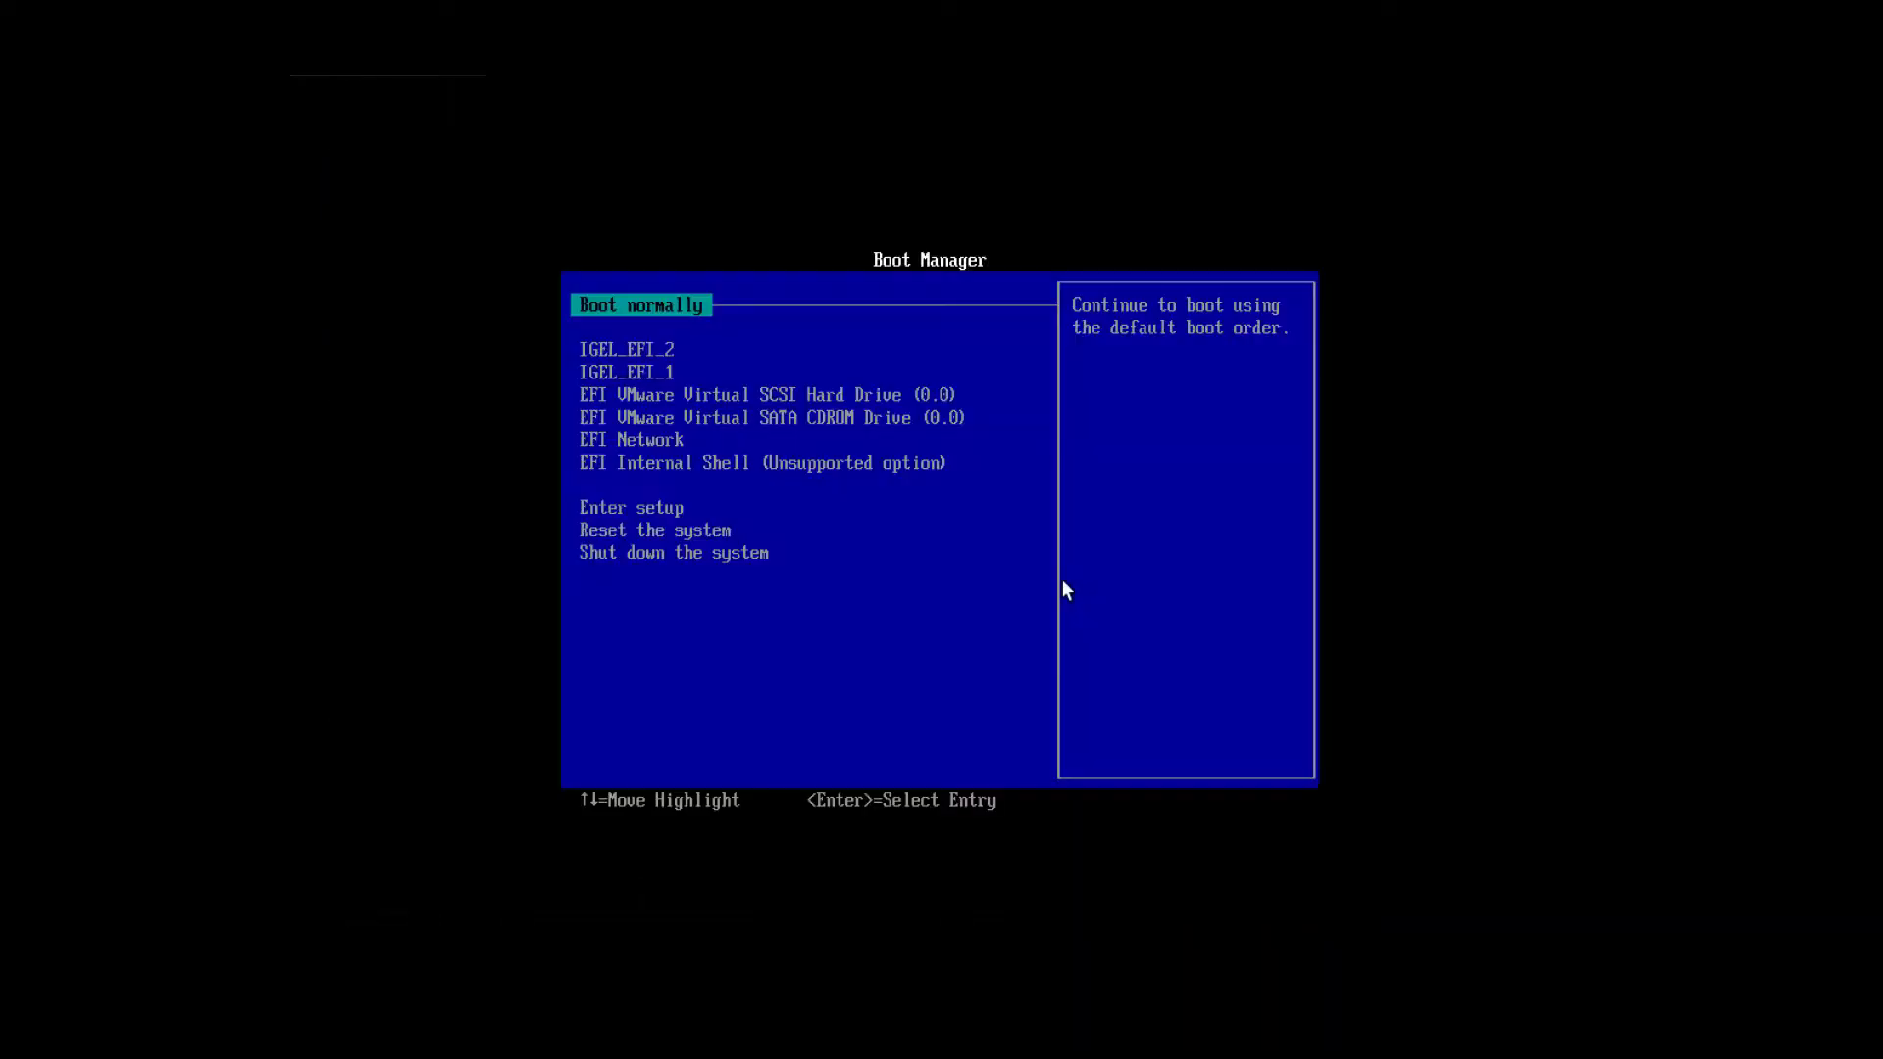
# - Boot the thin client from the IGEL_EFI_1 entry in the EFI Boot Manager
pyautogui.press('Down')
pyautogui.press('Down')
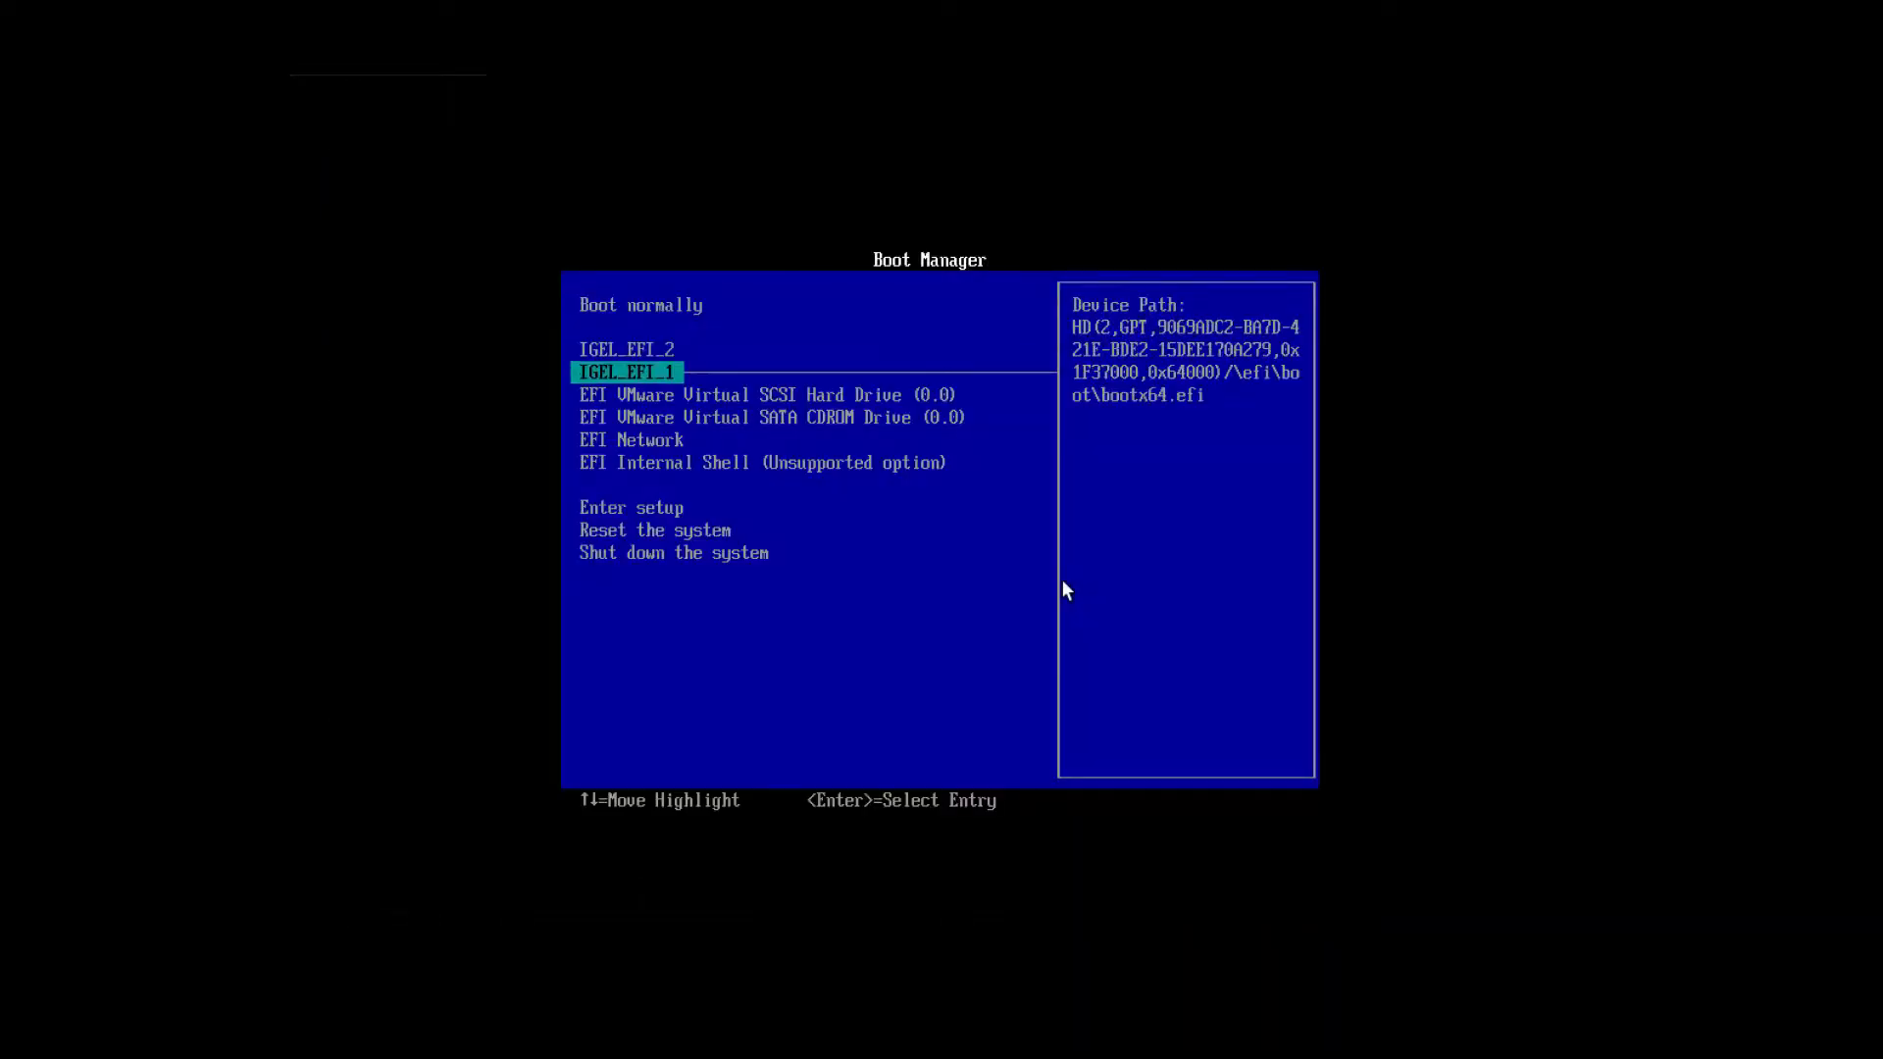
pyautogui.press('Return')
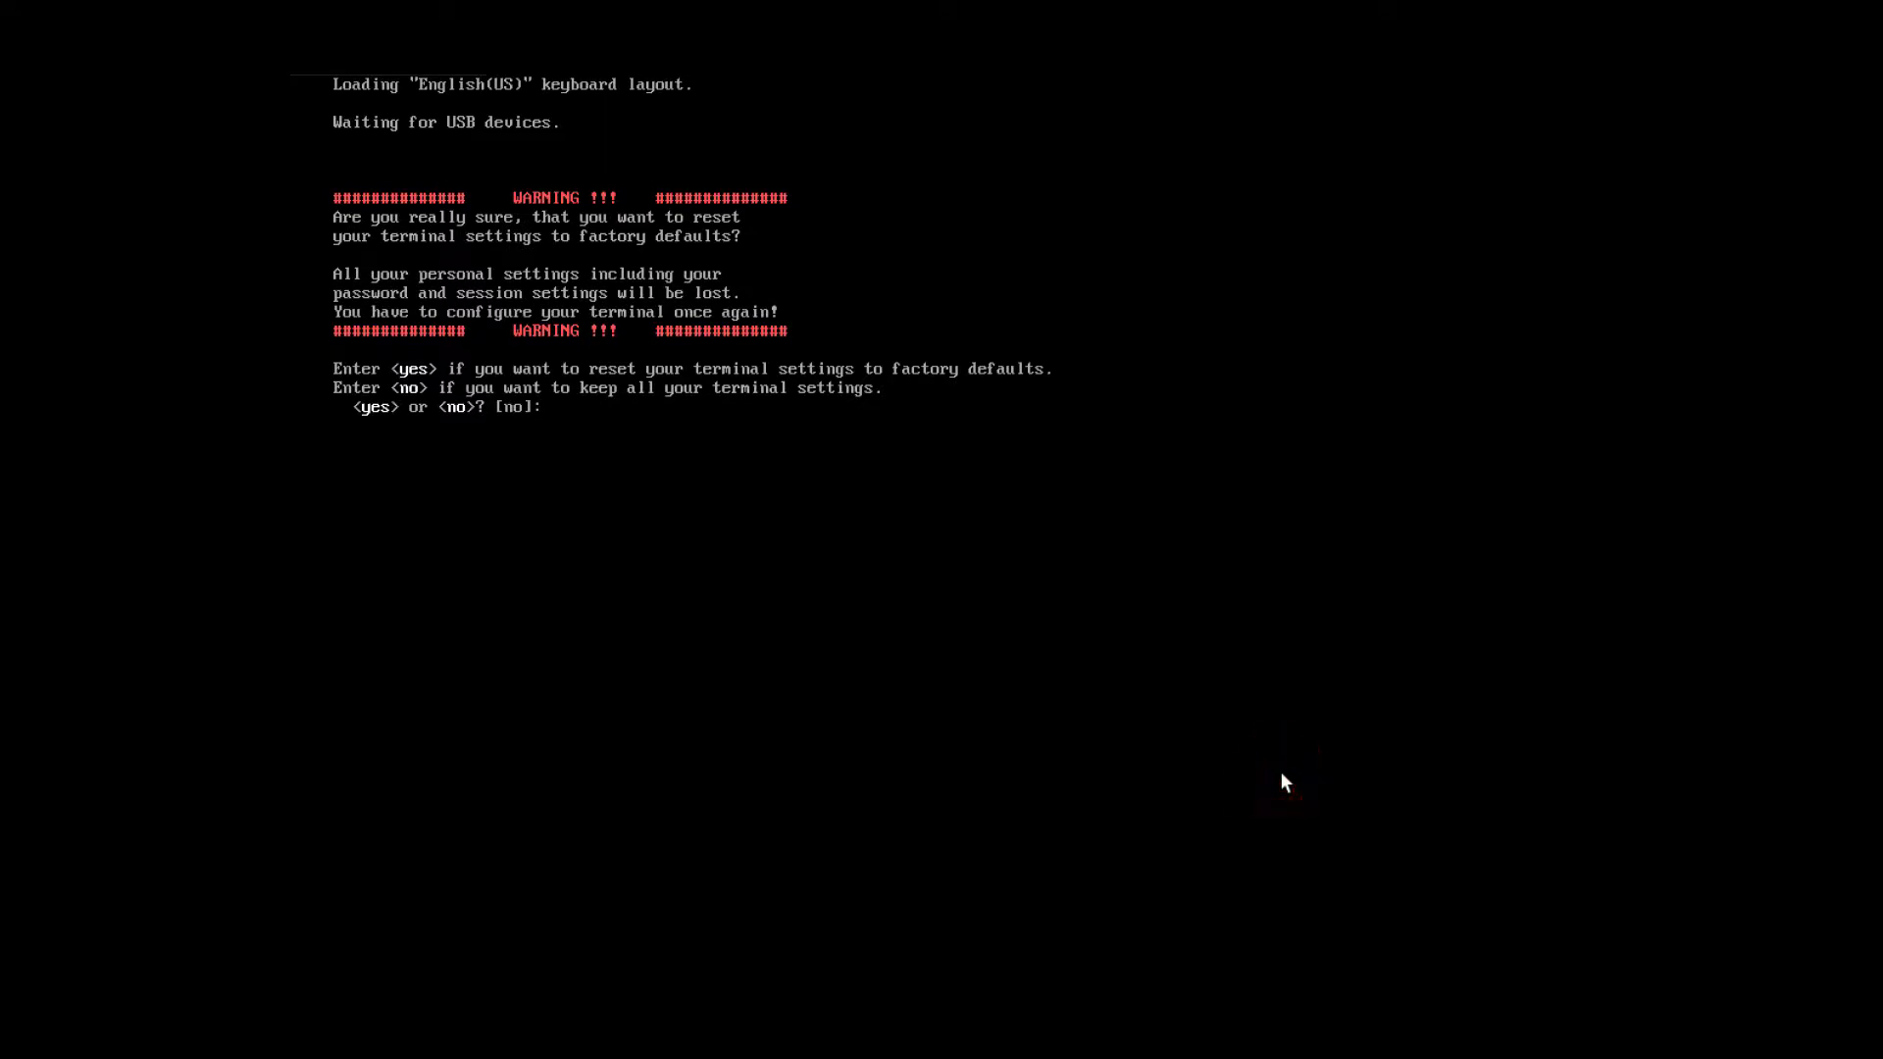
# - Answer 'yes' at the factory-defaults warning, replacing the mistyped 'zes', to confirm the reset
pyautogui.write('zes')
pyautogui.press('BackSpace')
pyautogui.press('BackSpace')
pyautogui.write('yes')
pyautogui.press('Return')
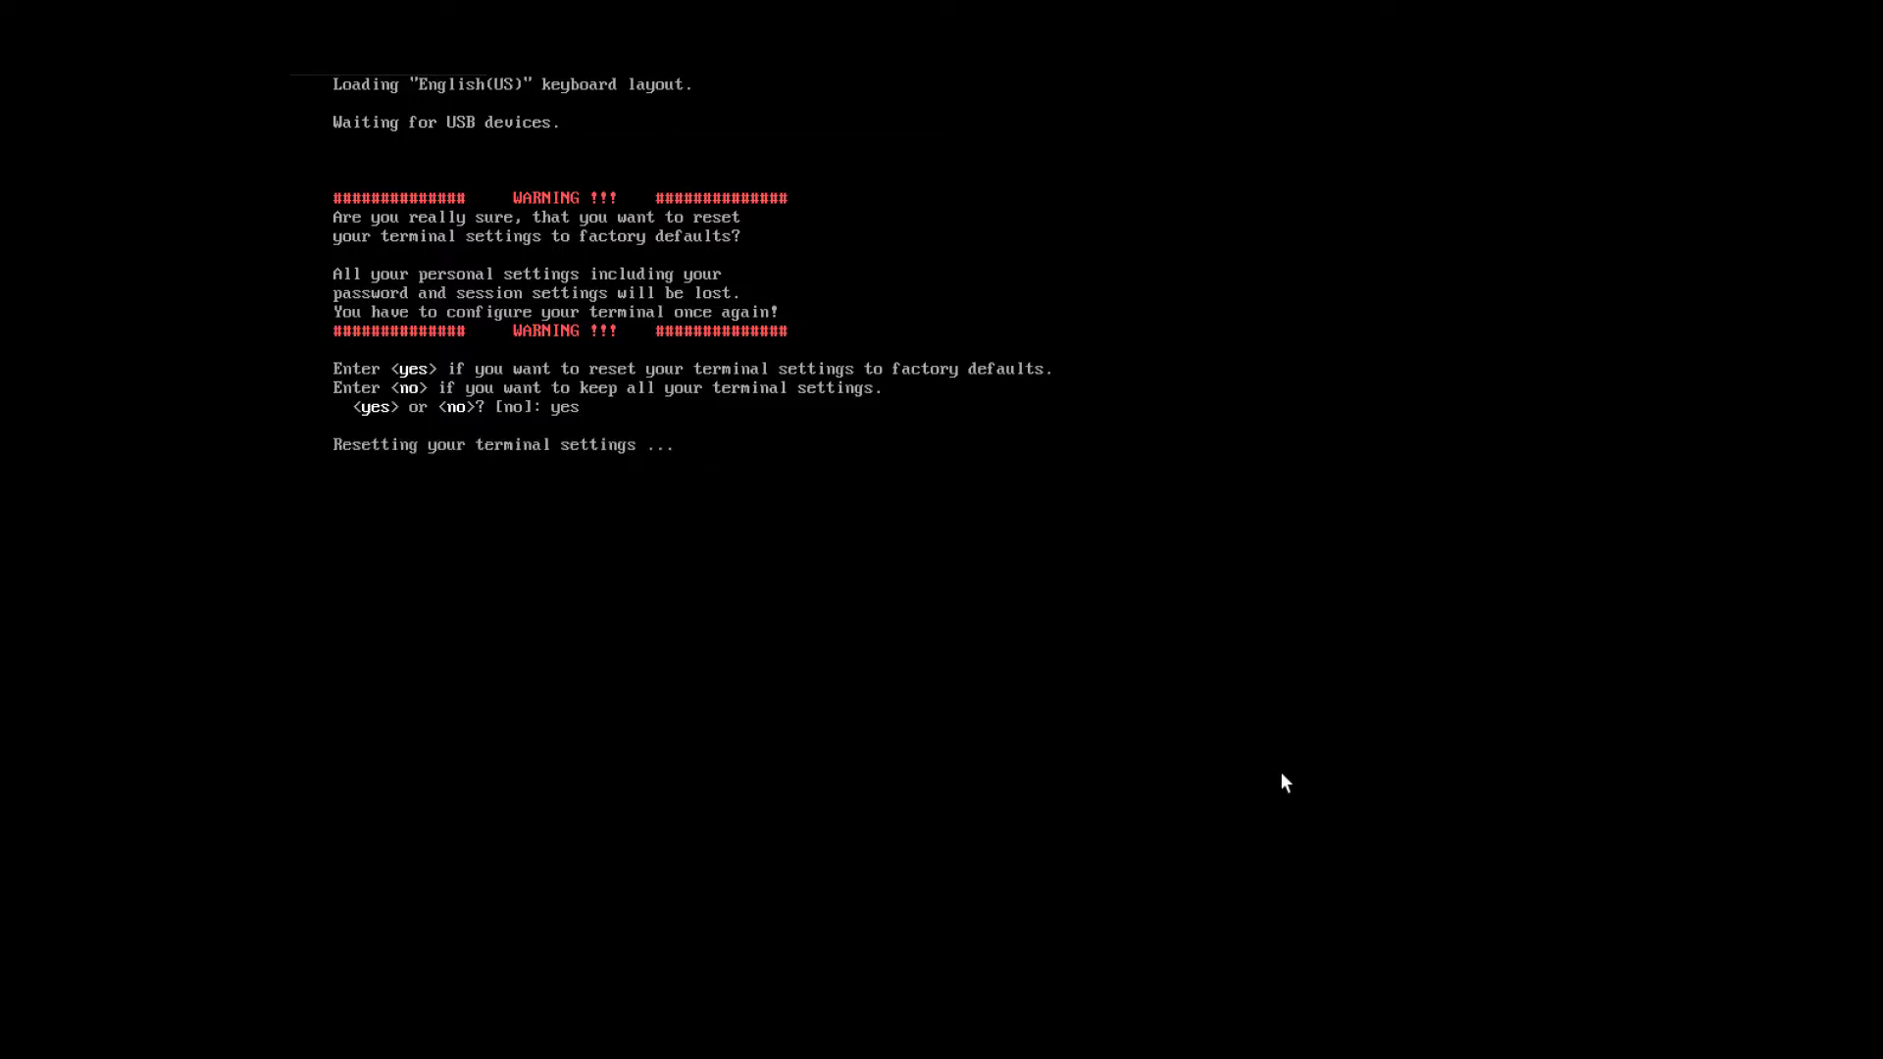